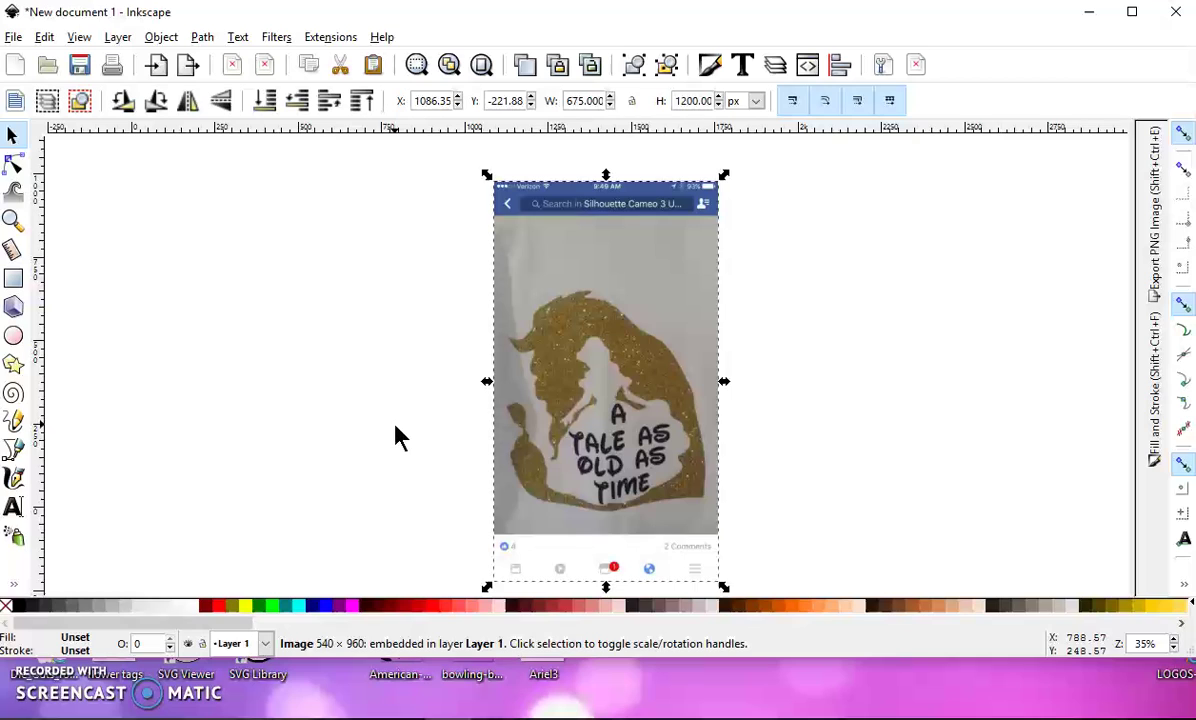
Step: Nudge the imported Beauty and the Beast photo slightly up and left on the canvas
left_click_drag(614, 362, 610, 344)
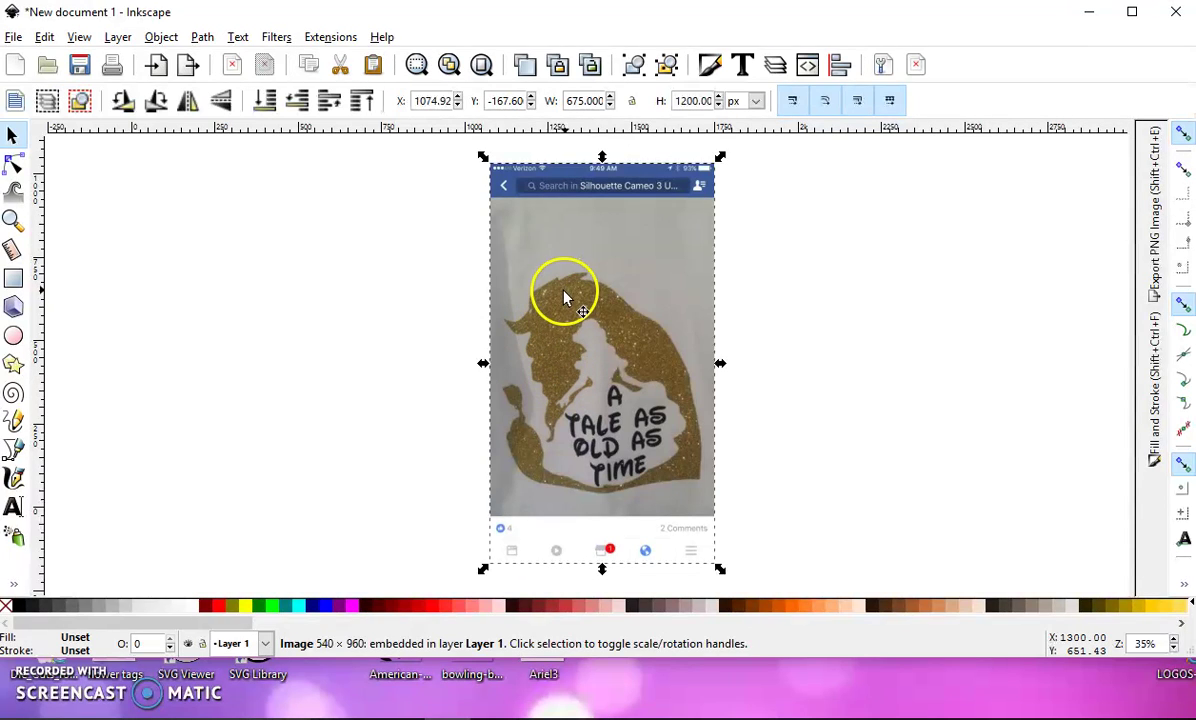
Step: Trace the photo into a black silhouette path using Trace Bitmap with Remove background enabled
left_click(202, 38)
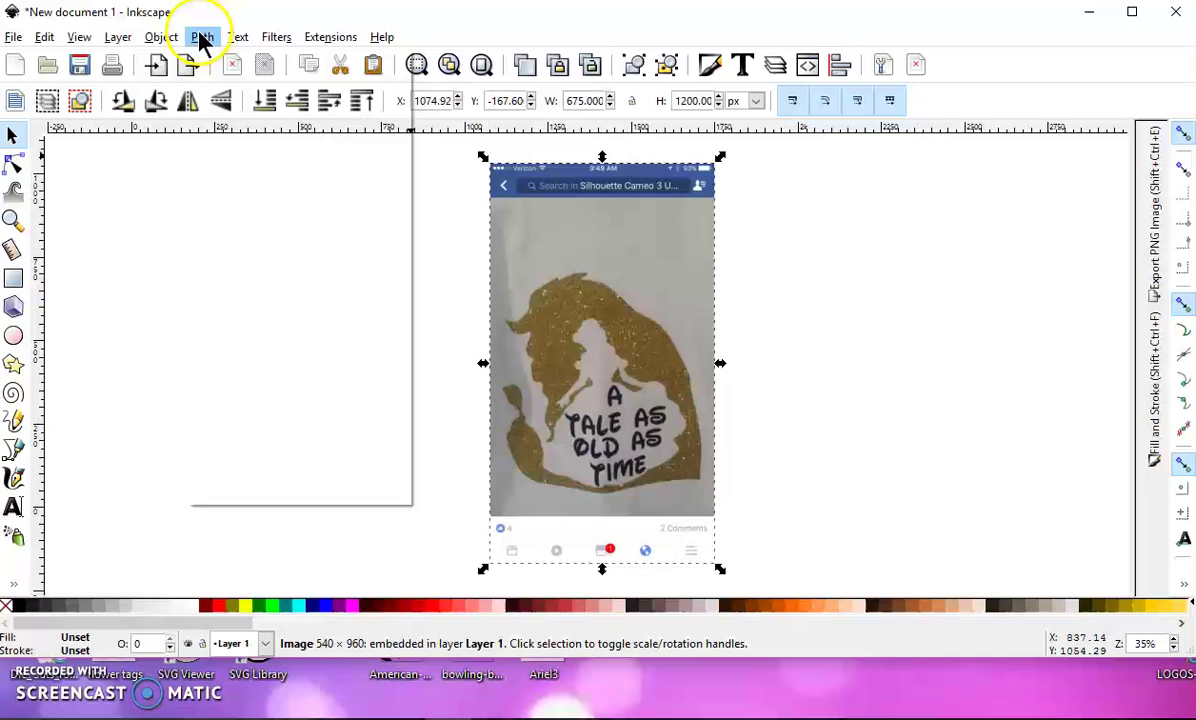
left_click(245, 100)
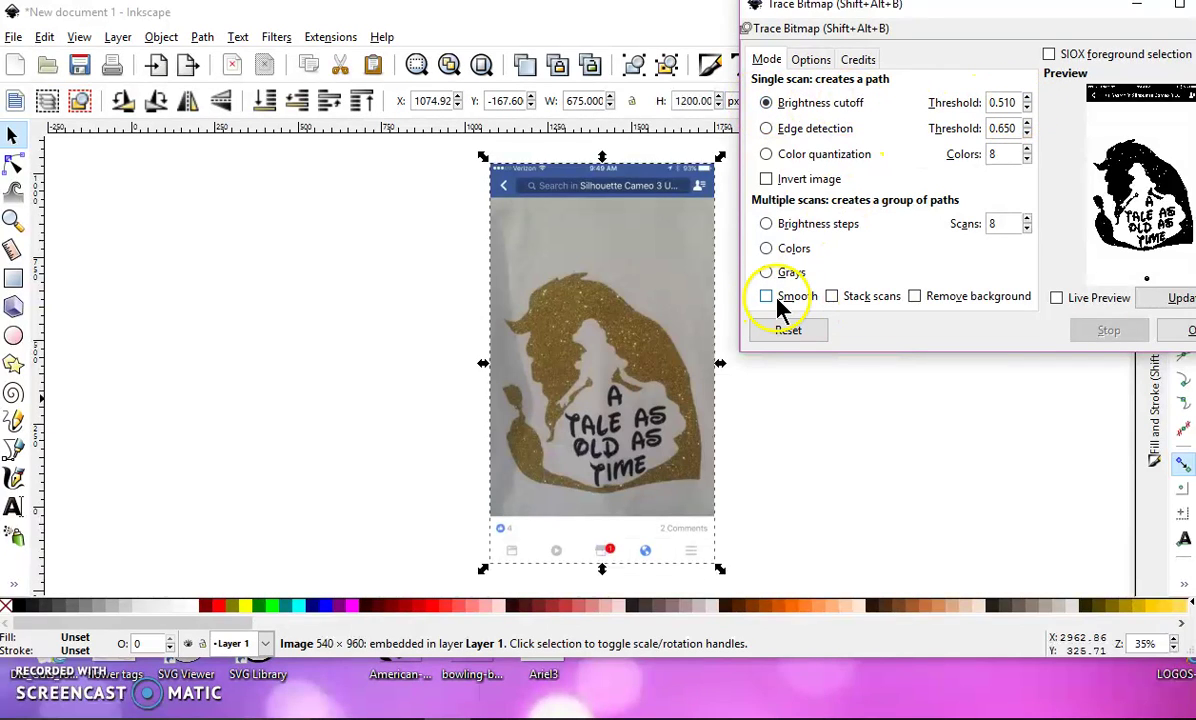
left_click(917, 297)
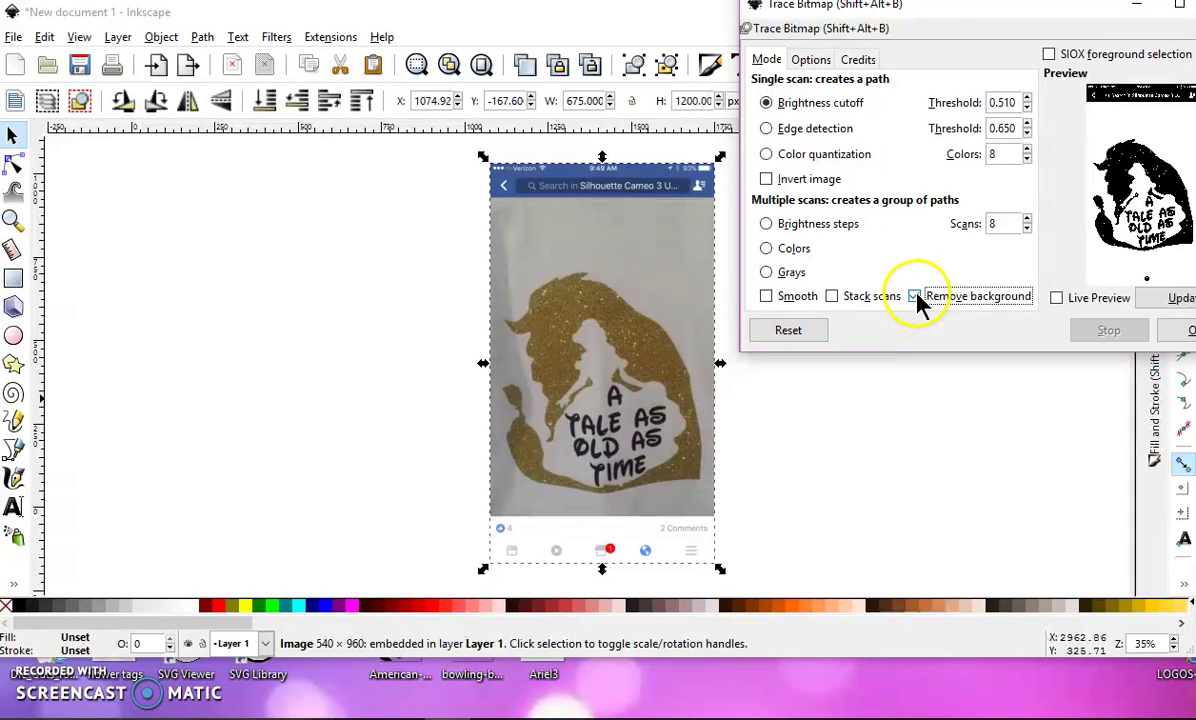
left_click(1178, 331)
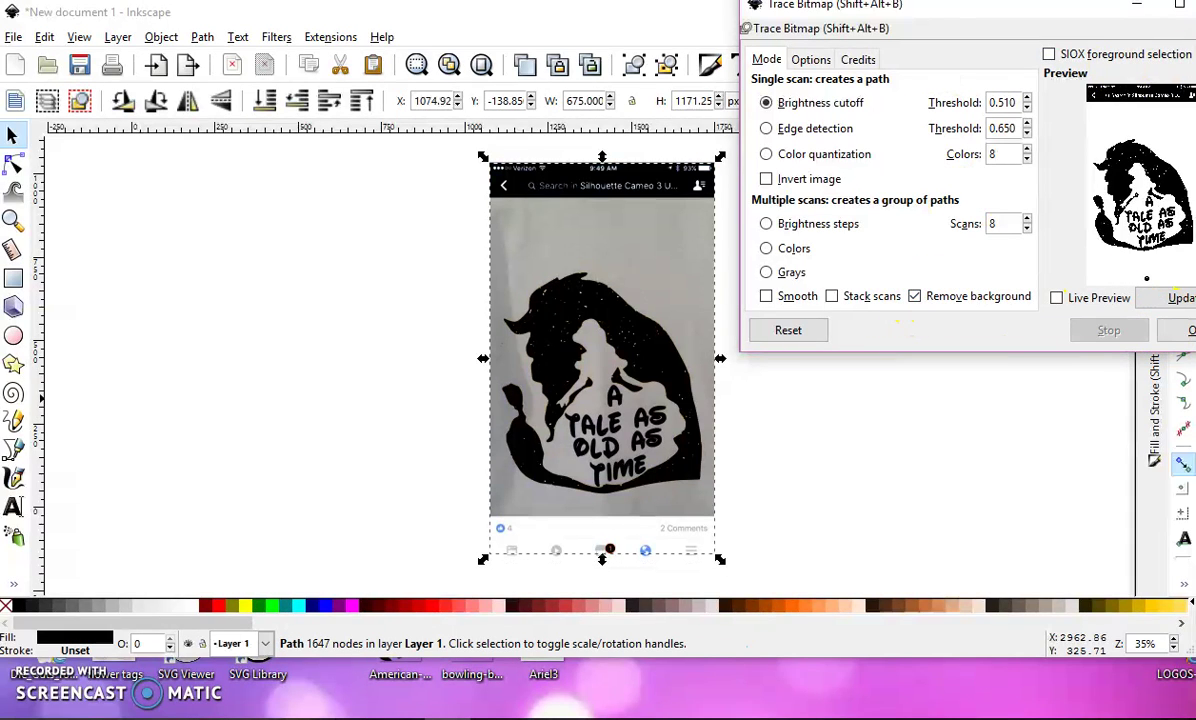
left_click(497, 320)
Step: Separate the trace from the gold photo and draw a rectangle covering the silhouette artwork
mouse_move(569, 317)
left_mouse_down()
mouse_move(230, 325)
mouse_move(206, 290)
left_mouse_up()
mouse_move(507, 288)
left_mouse_down()
mouse_move(814, 294)
mouse_move(800, 310)
left_mouse_up()
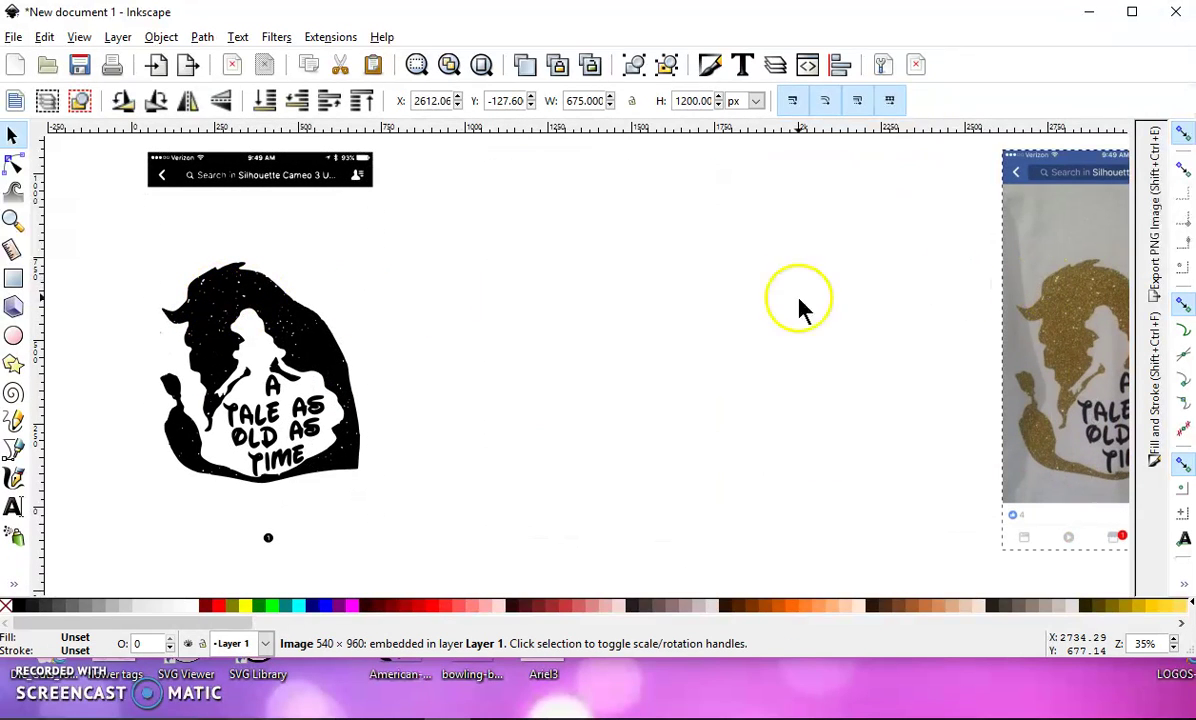
left_click(13, 281)
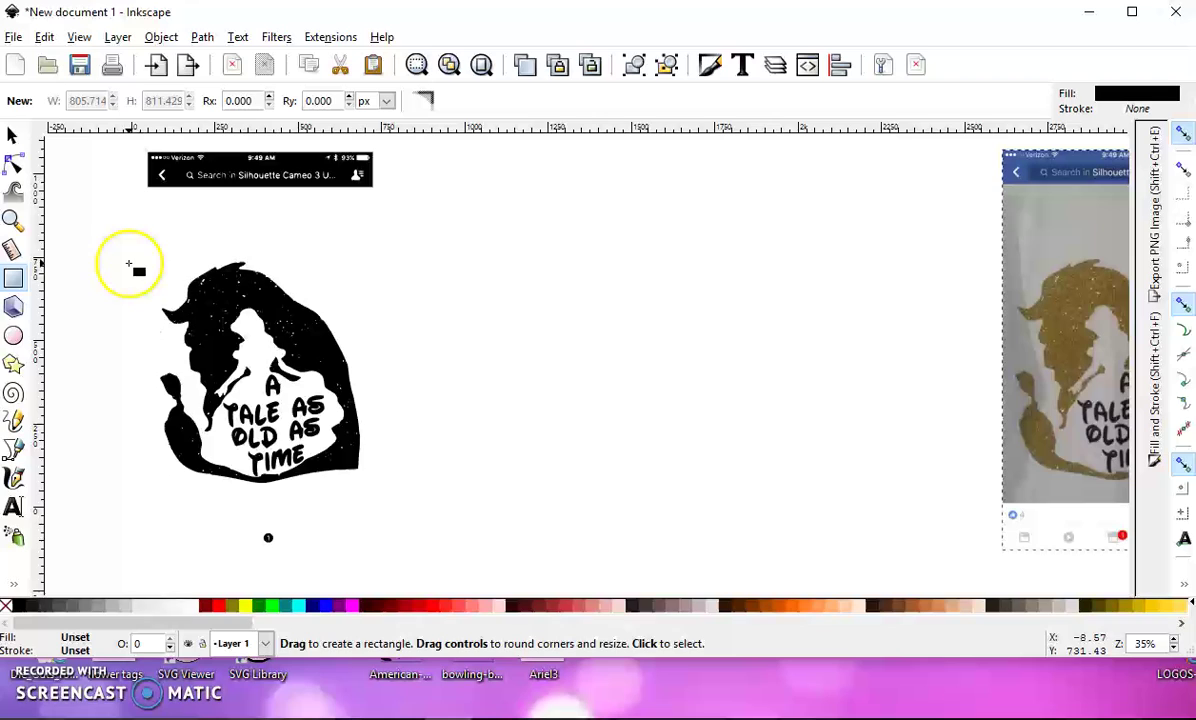
left_click_drag(128, 264, 389, 494)
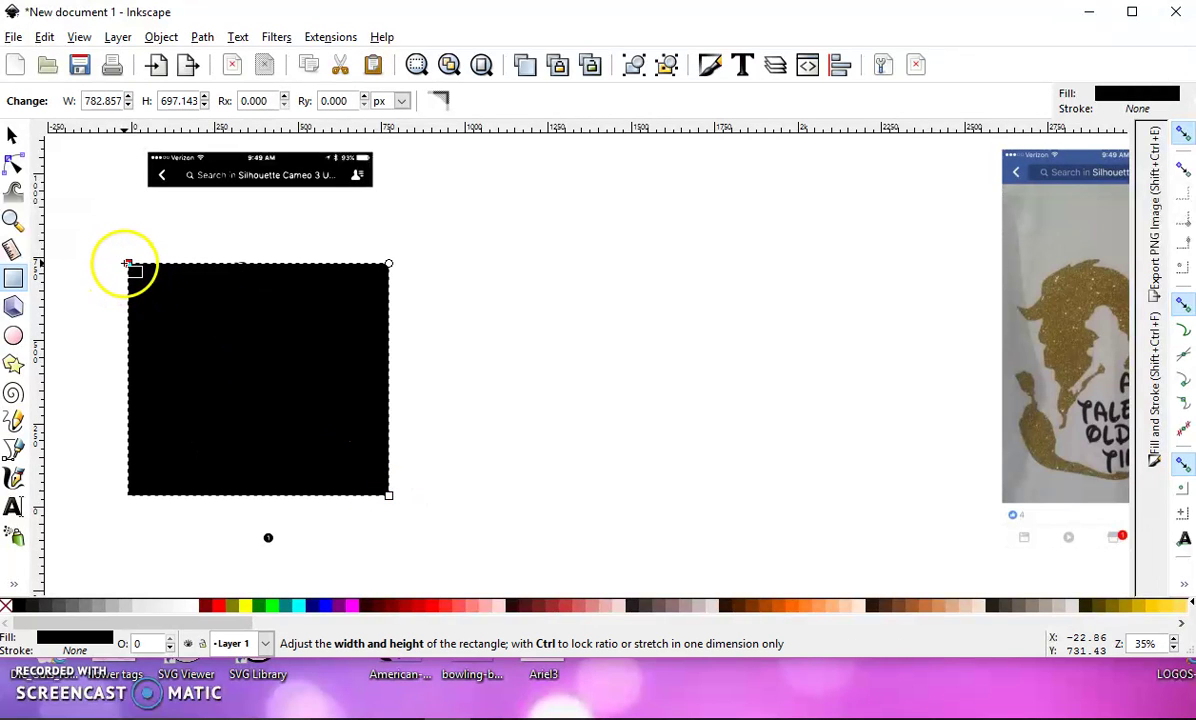
left_click_drag(127, 263, 358, 253)
Step: Intersect the rectangle with the traced path to crop away the phone header
scroll(104, 255, "down", 2)
left_click(17, 137)
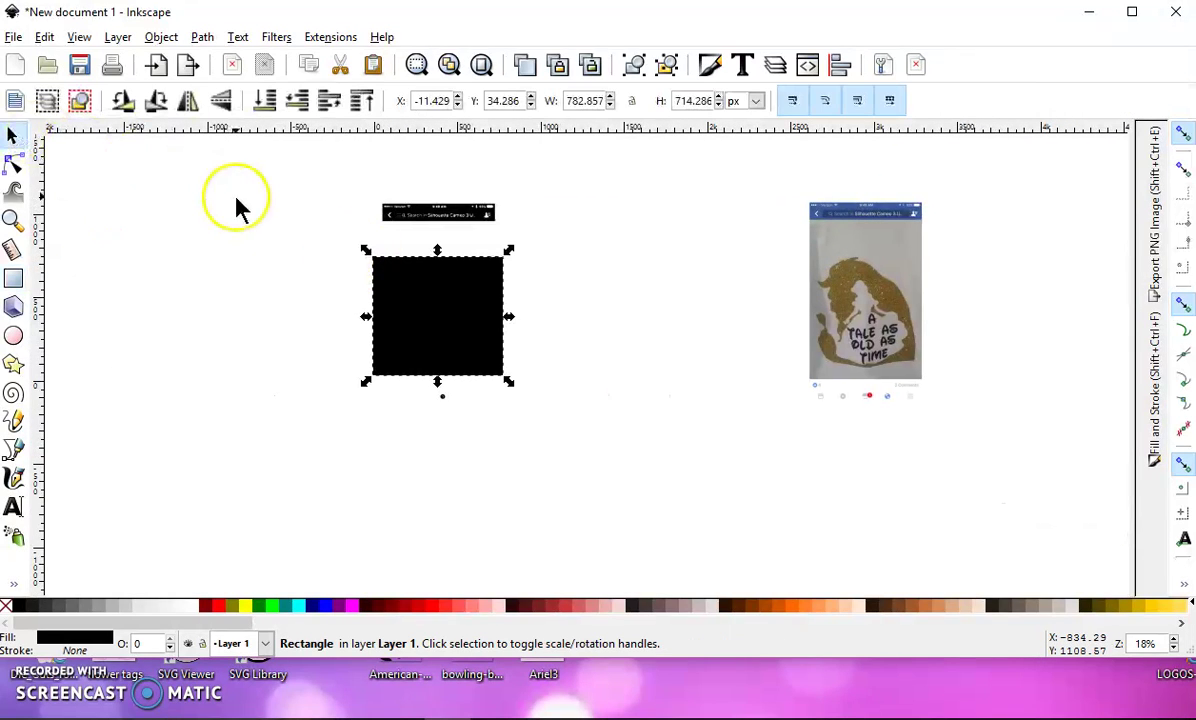
left_click_drag(267, 152, 621, 517)
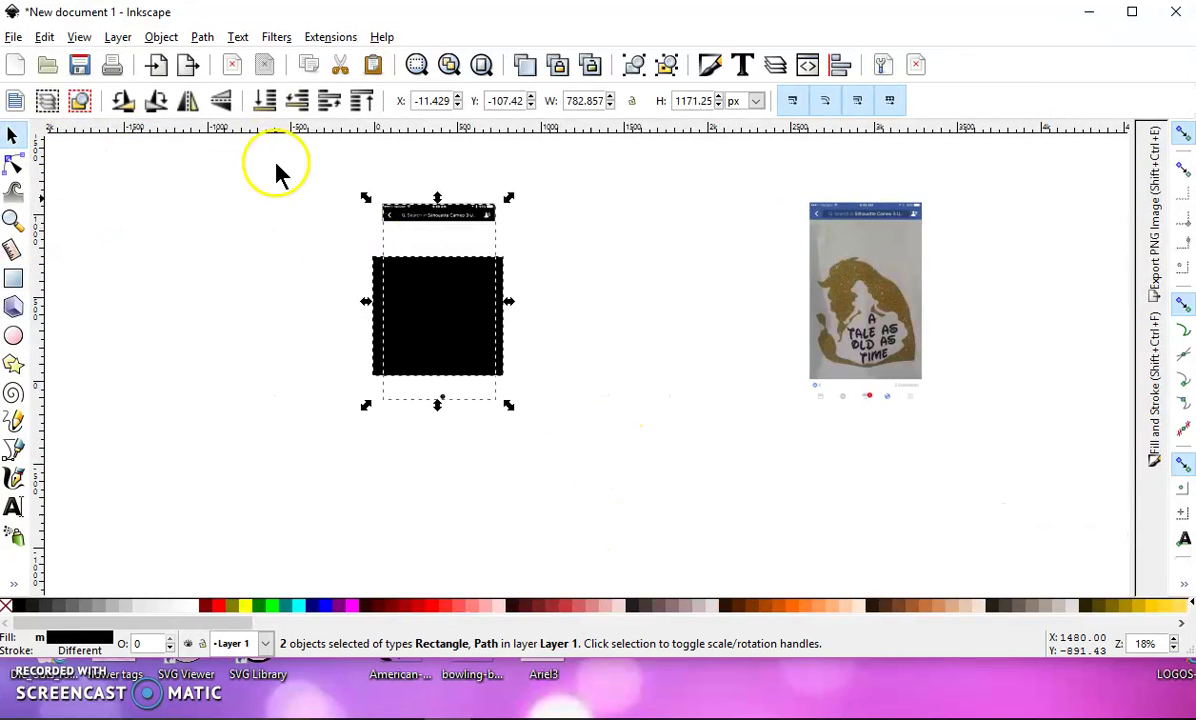
left_click(200, 40)
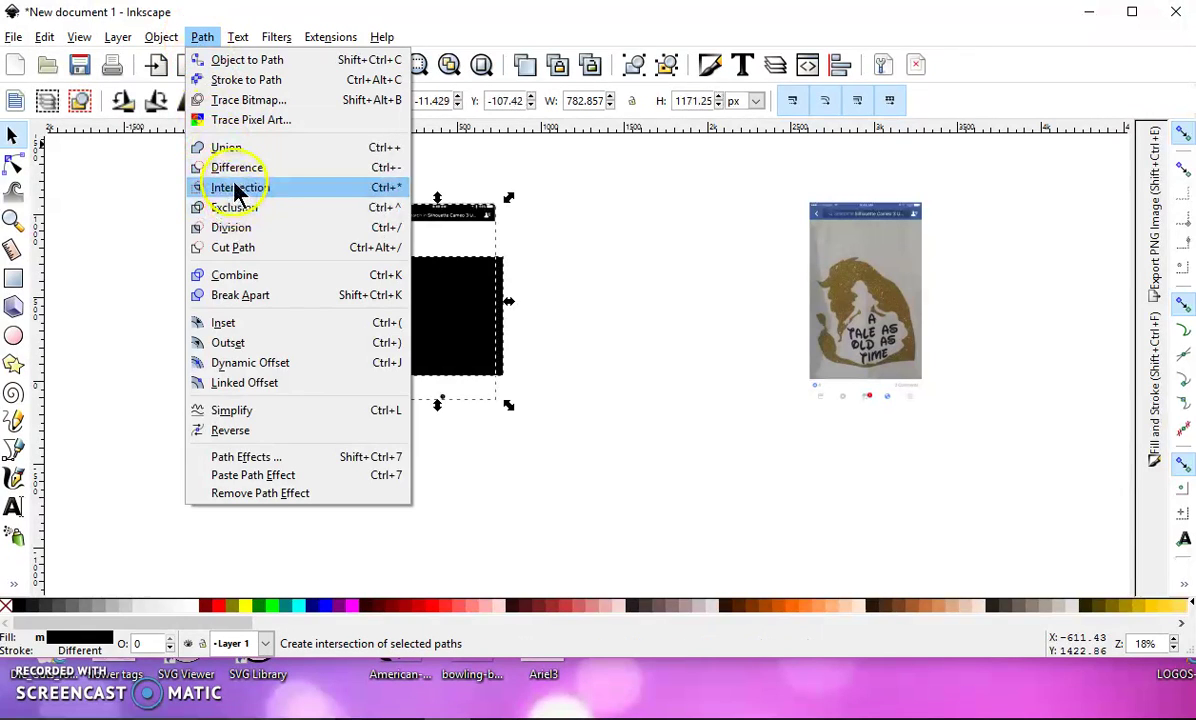
left_click(238, 190)
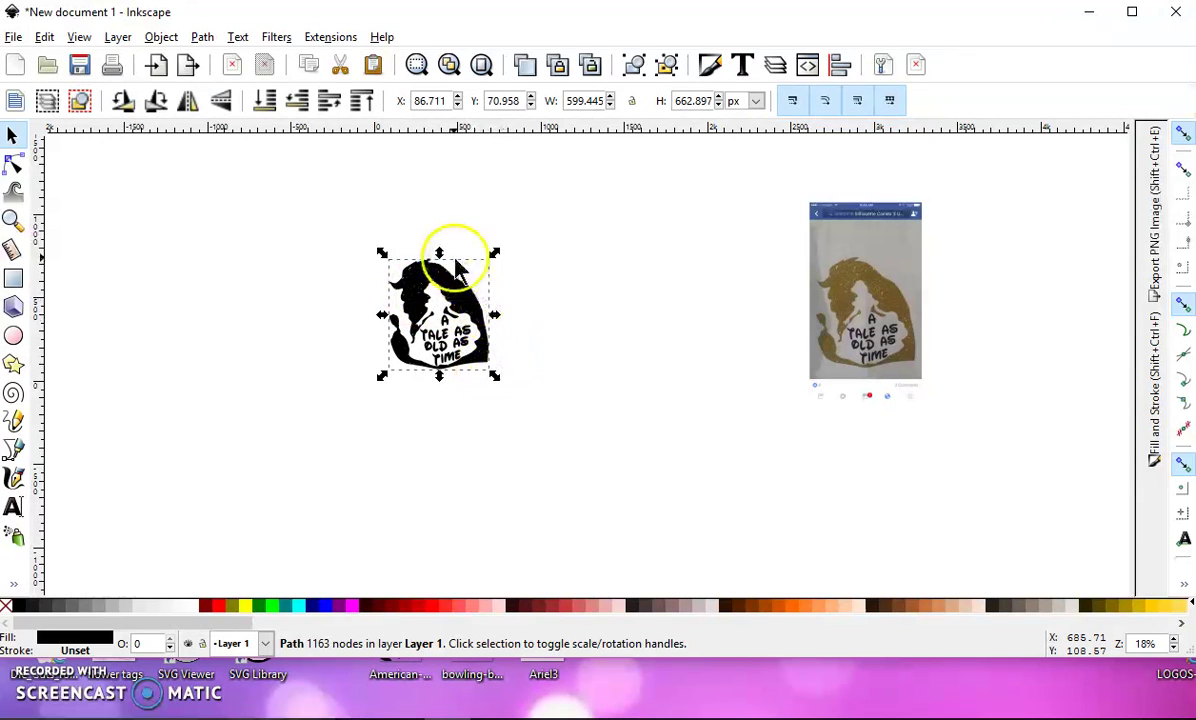
Step: Duplicate the cropped silhouette and place the copy to the right of the original
scroll(414, 296, "up", 4)
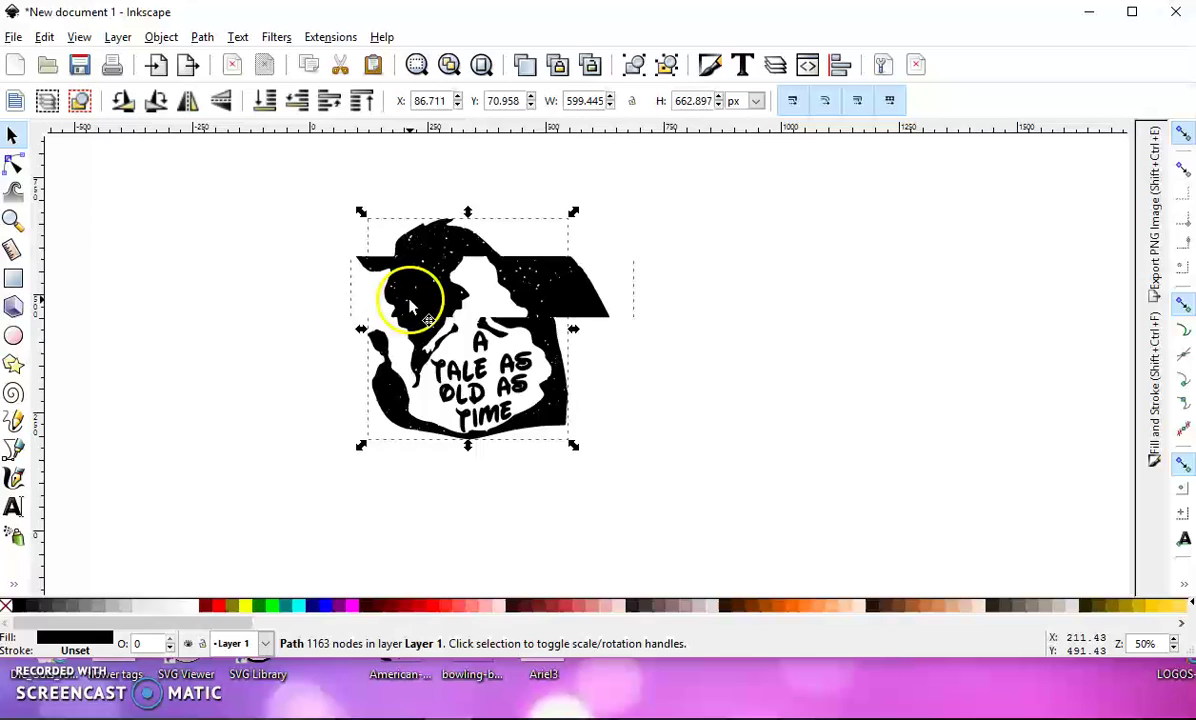
scroll(418, 280, "down", 2)
right_click(423, 260)
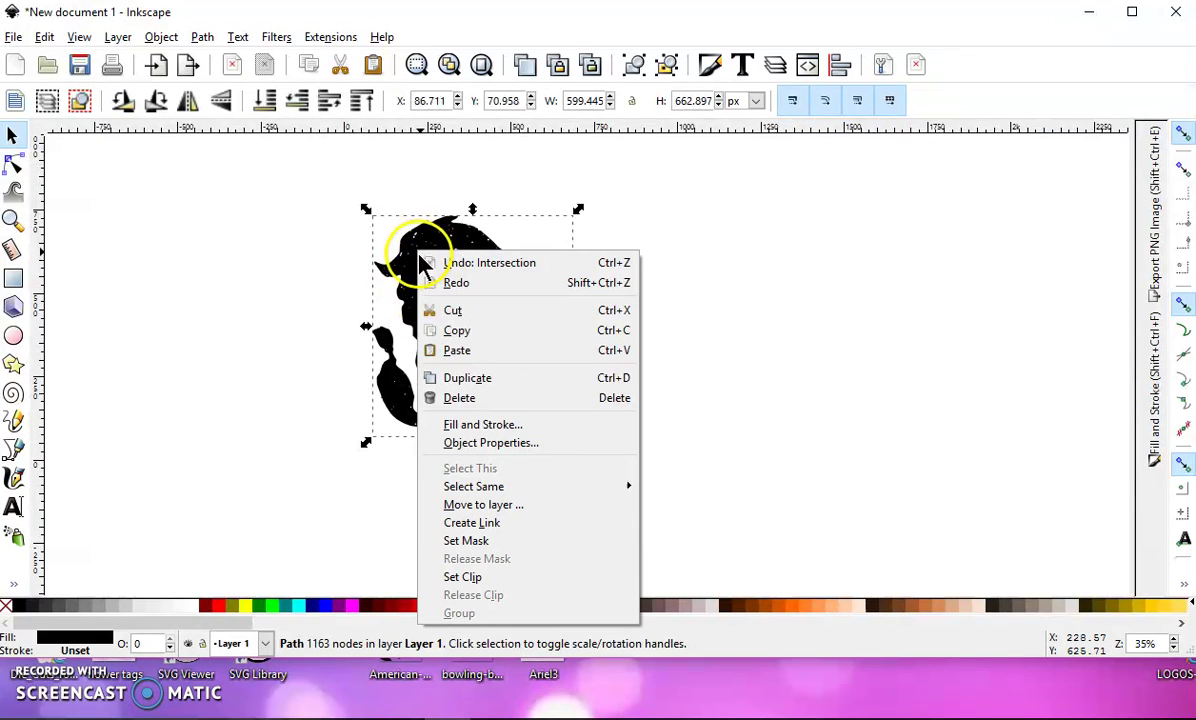
left_click(497, 381)
left_click_drag(430, 295, 778, 319)
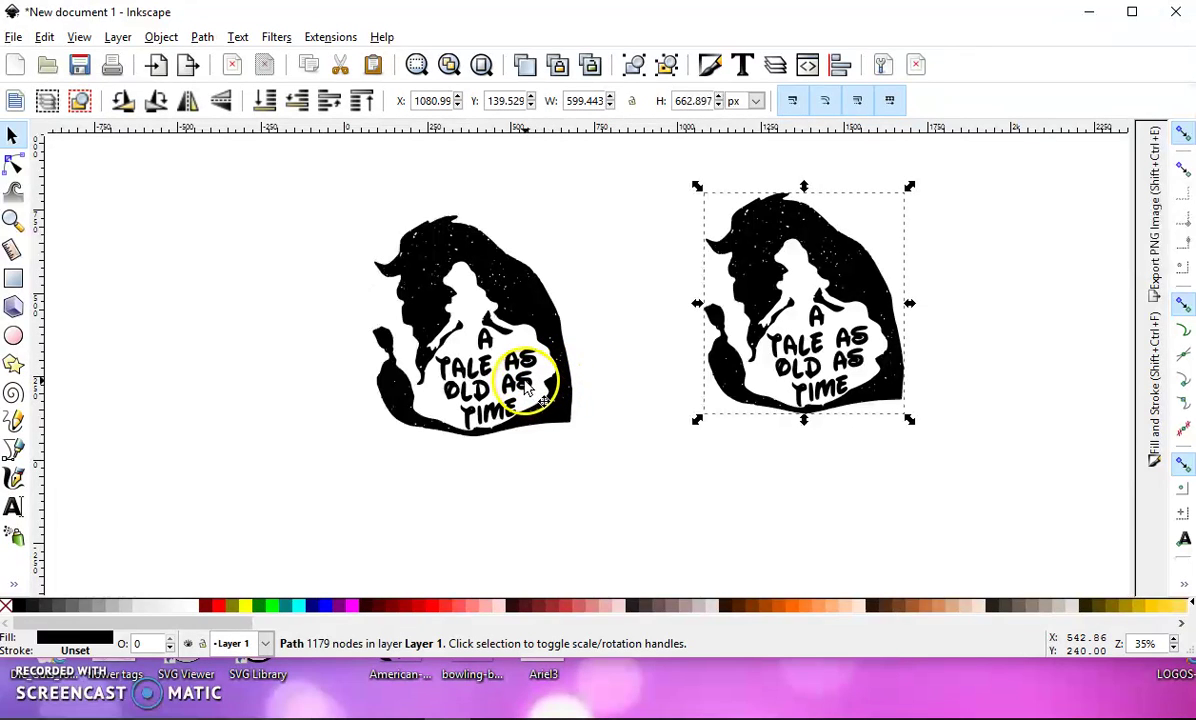
Step: Start a pen-tool outline around the left copy's lettering, placing points down its left side
left_click(18, 448)
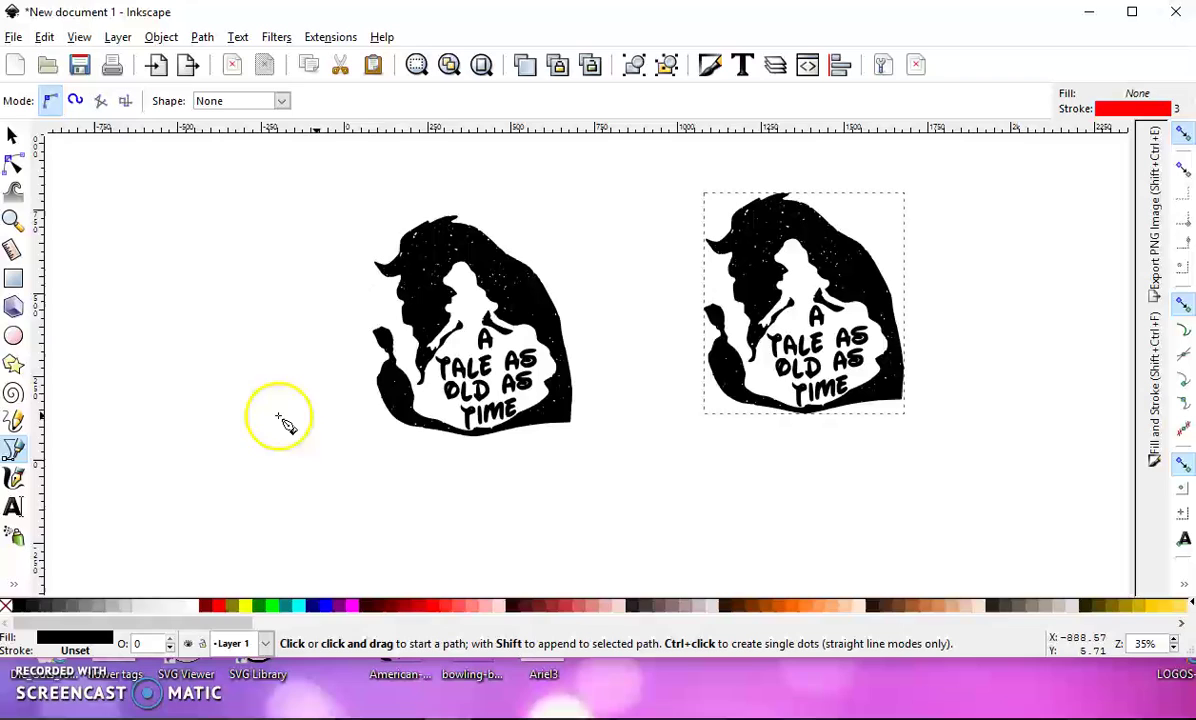
left_click(474, 319)
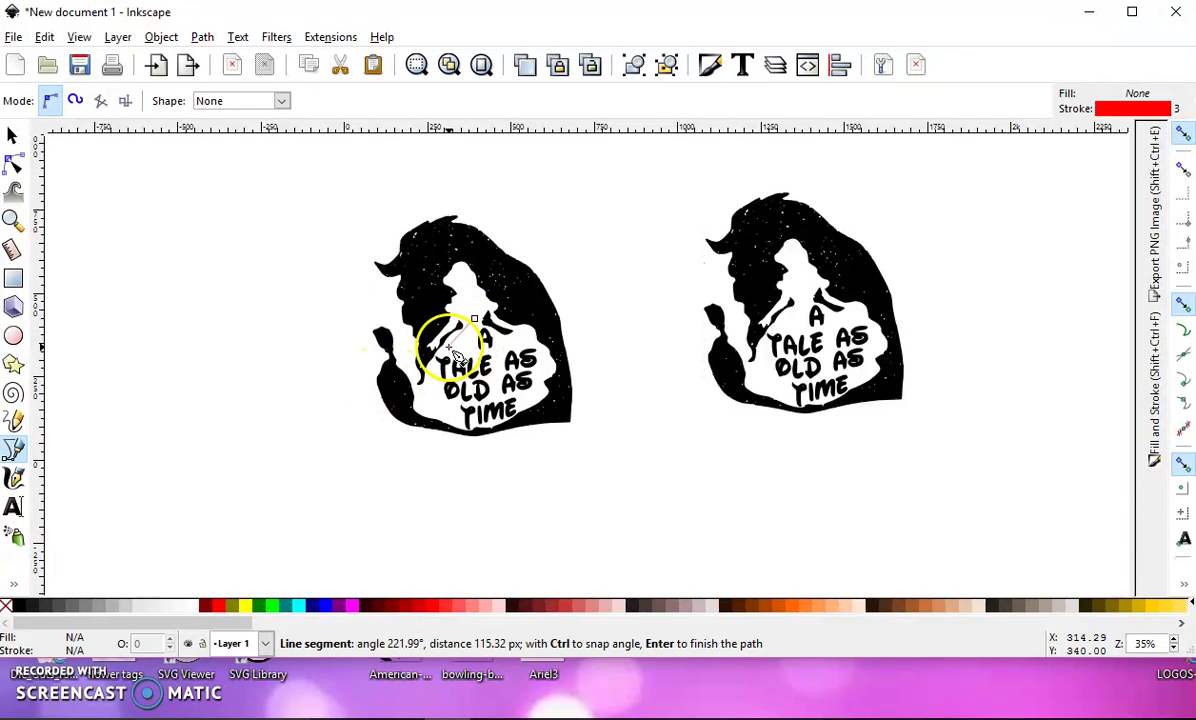
scroll(430, 350, "up", 3)
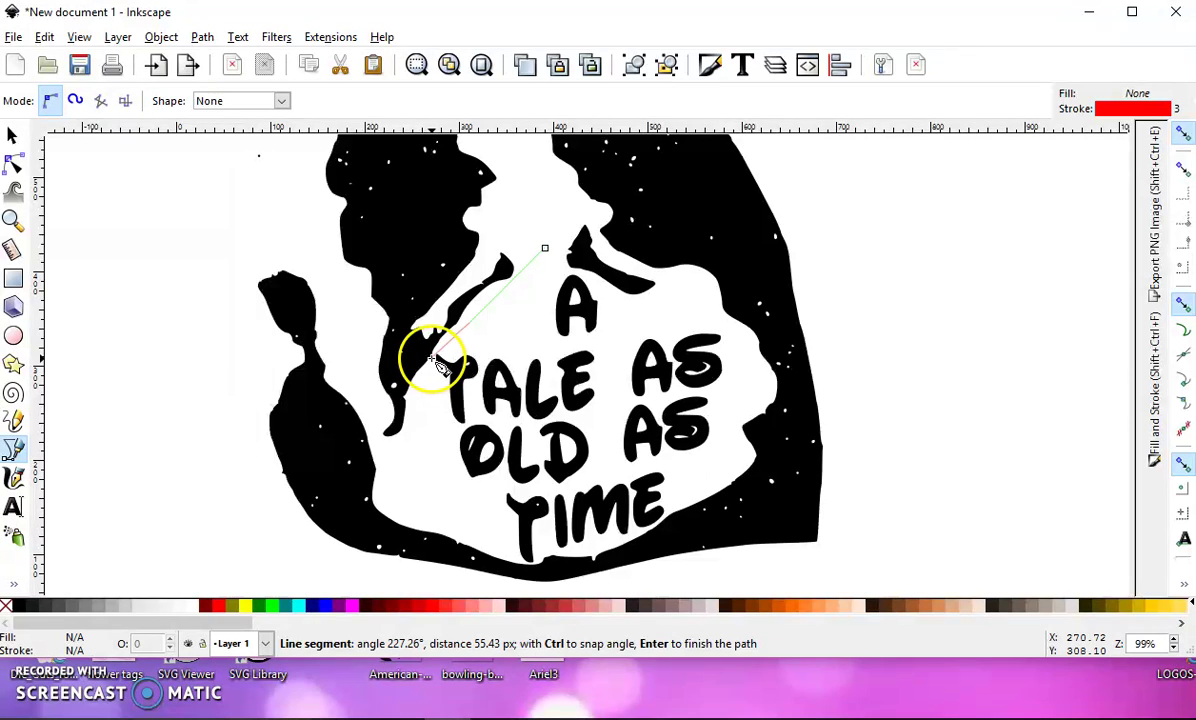
scroll(437, 362, "up", 3)
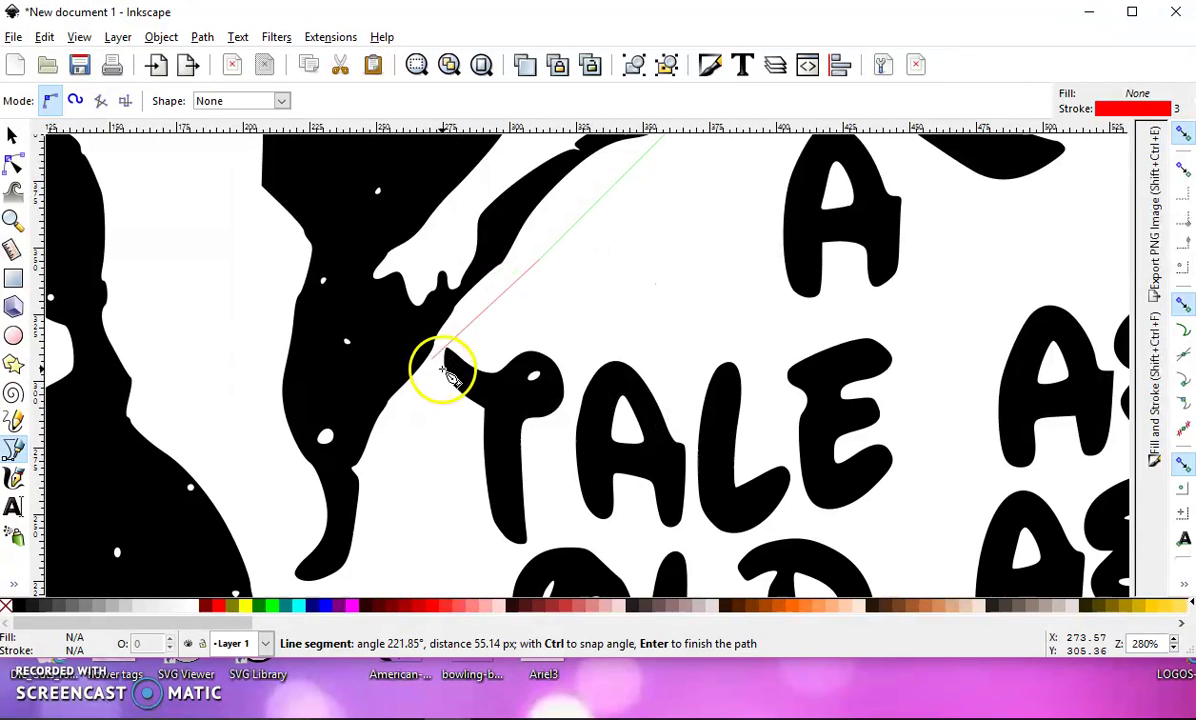
left_click(427, 455)
scroll(463, 495, "down", 2)
scroll(358, 305, "up", 1)
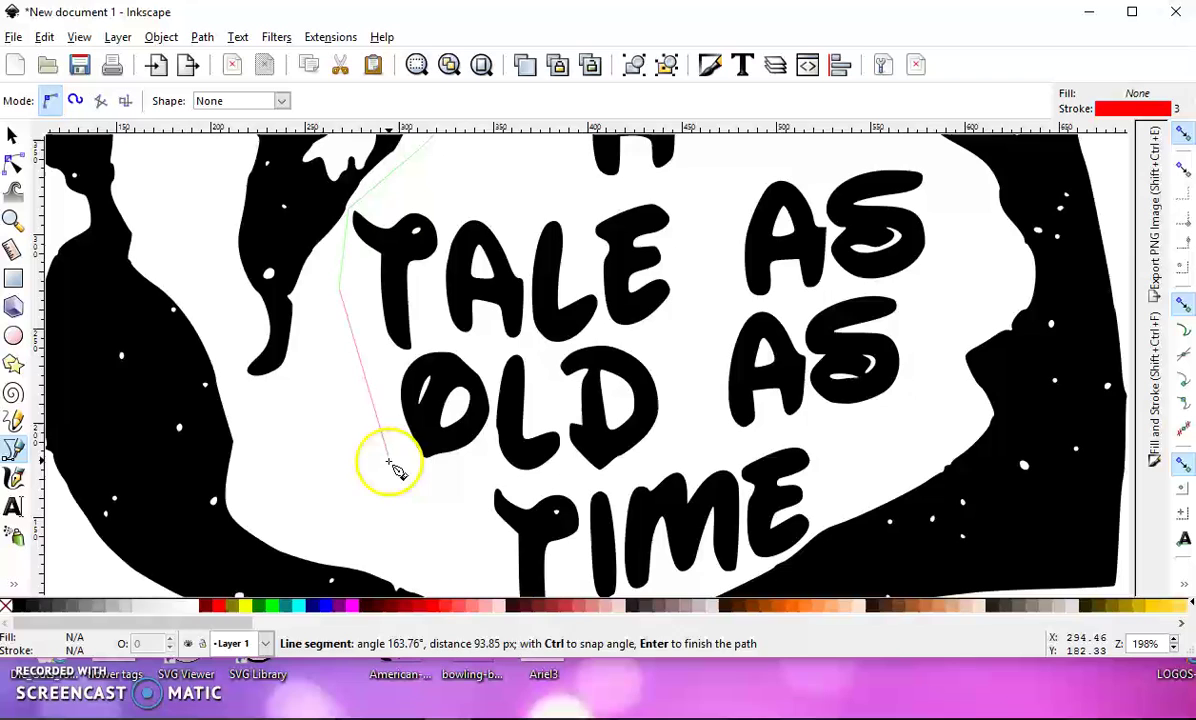
left_click(438, 526)
scroll(369, 287, "down", 5)
scroll(427, 342, "down", 2)
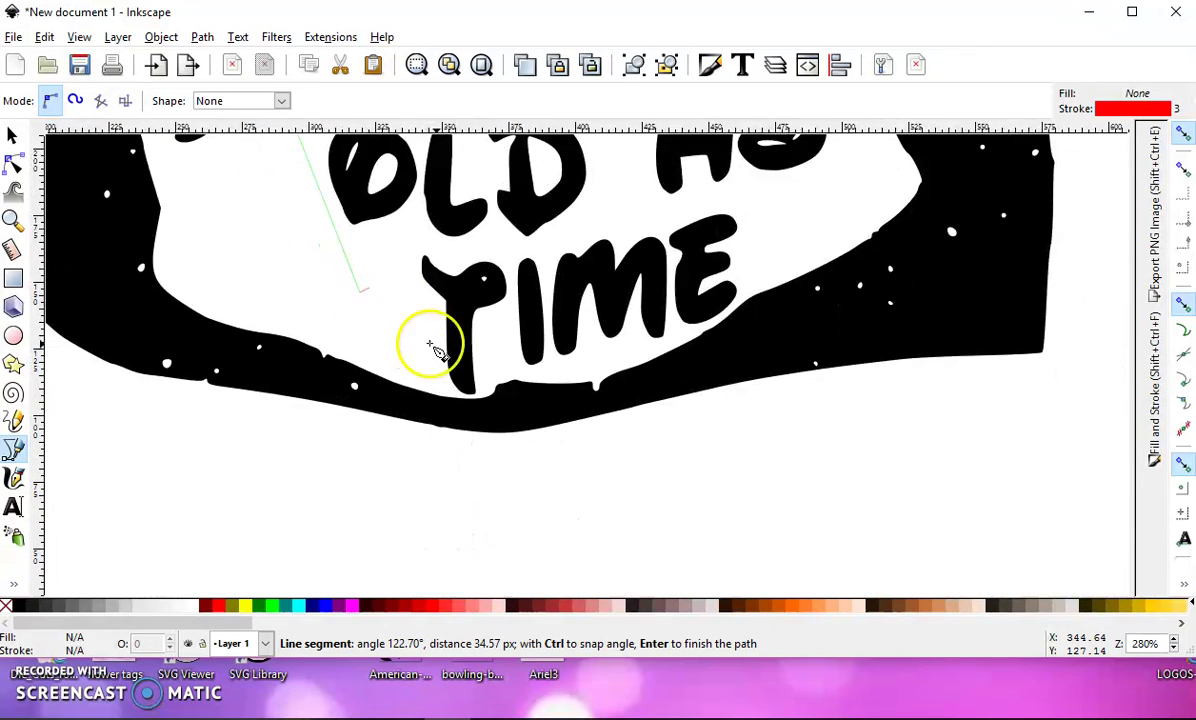
scroll(432, 387, "up", 2)
left_click(482, 420)
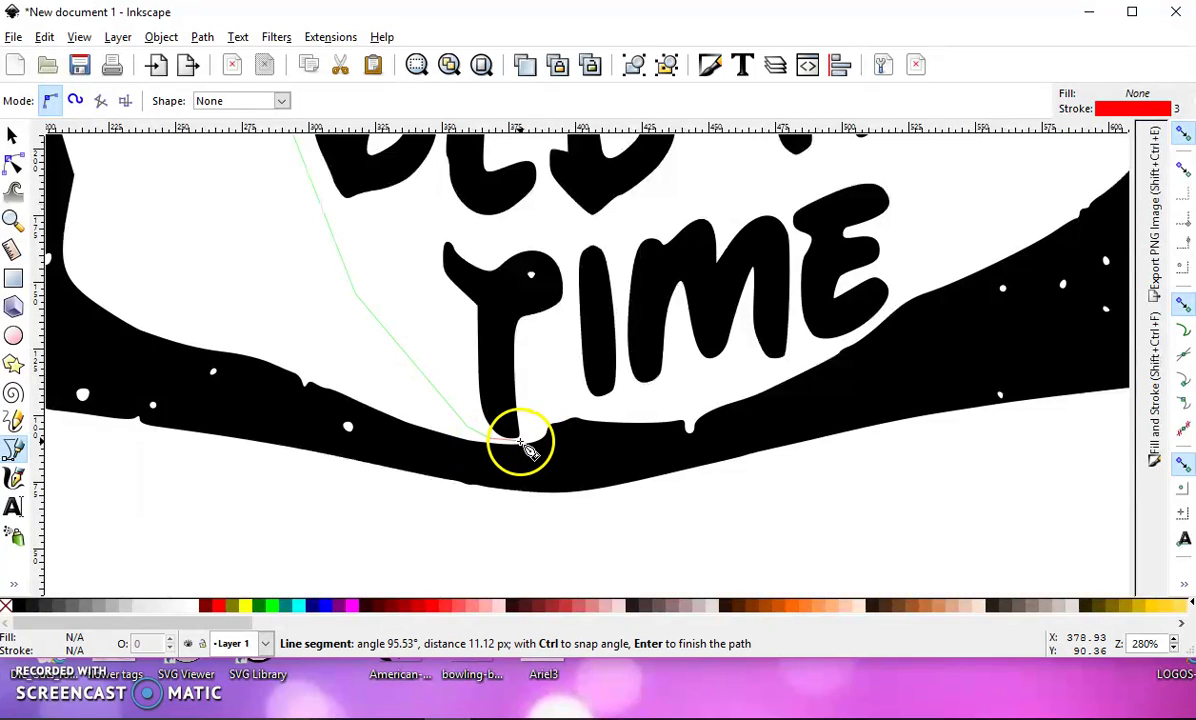
Step: Continue the outline along the bottom of TIME and up the lettering's right side
left_click(521, 442)
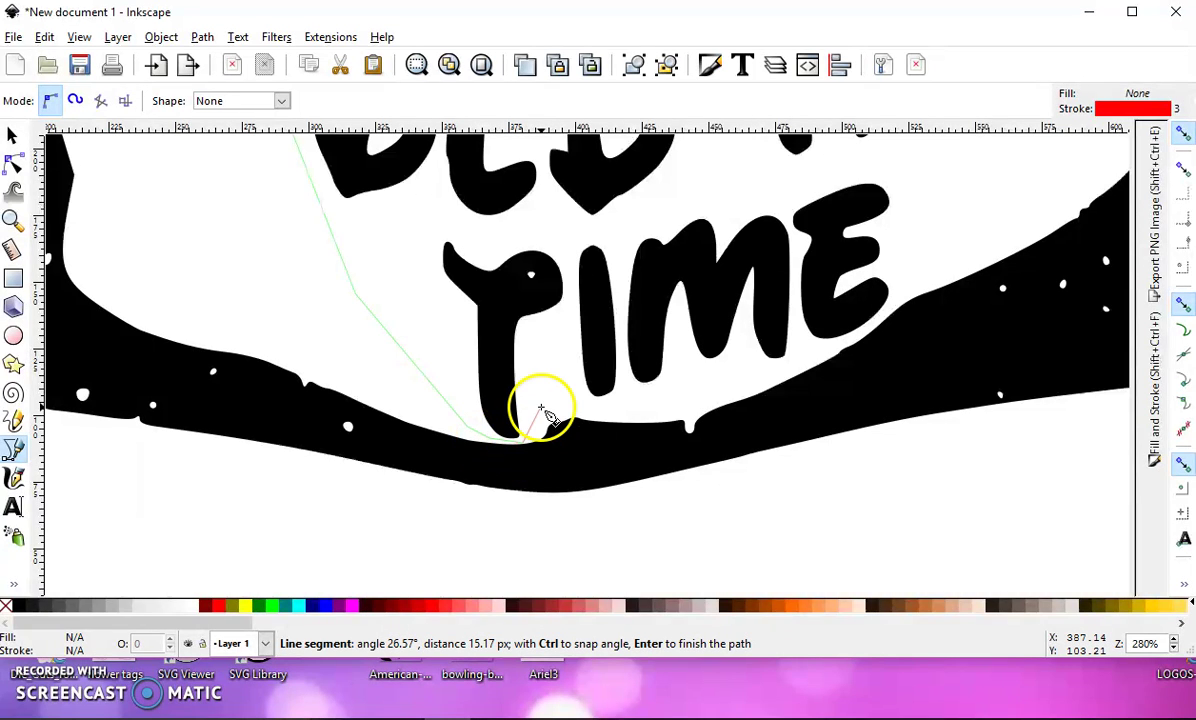
left_click(541, 408)
left_click(632, 404)
left_click(781, 370)
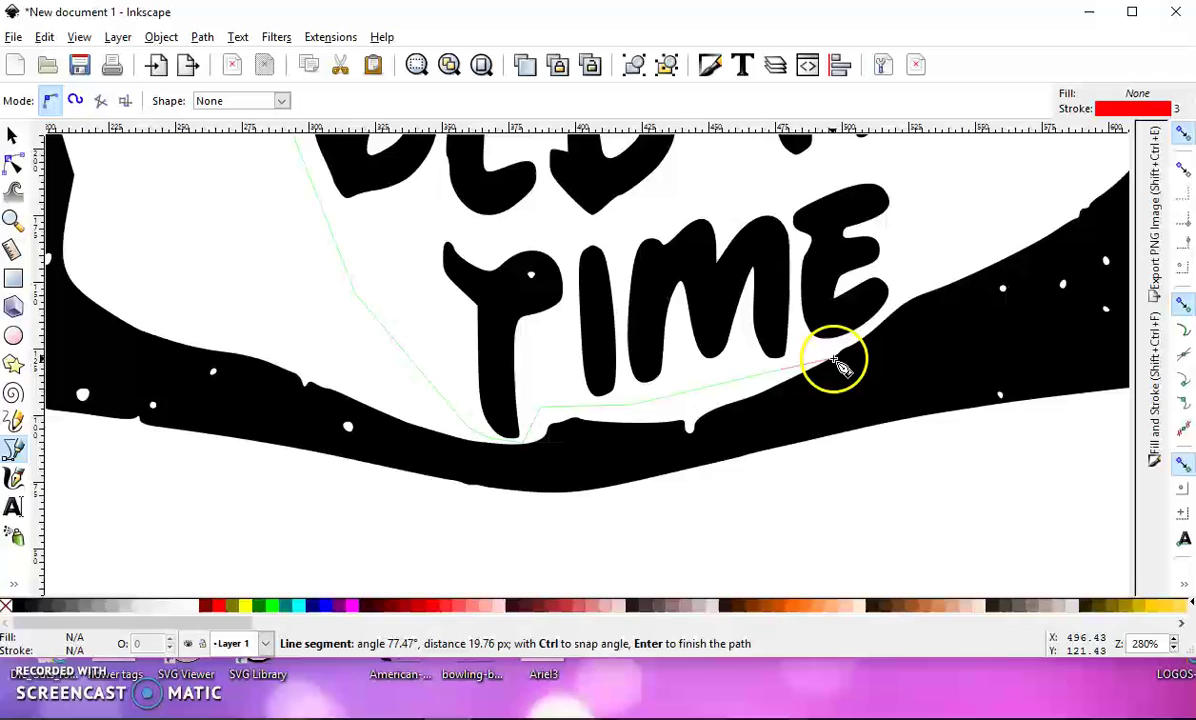
left_click(828, 350)
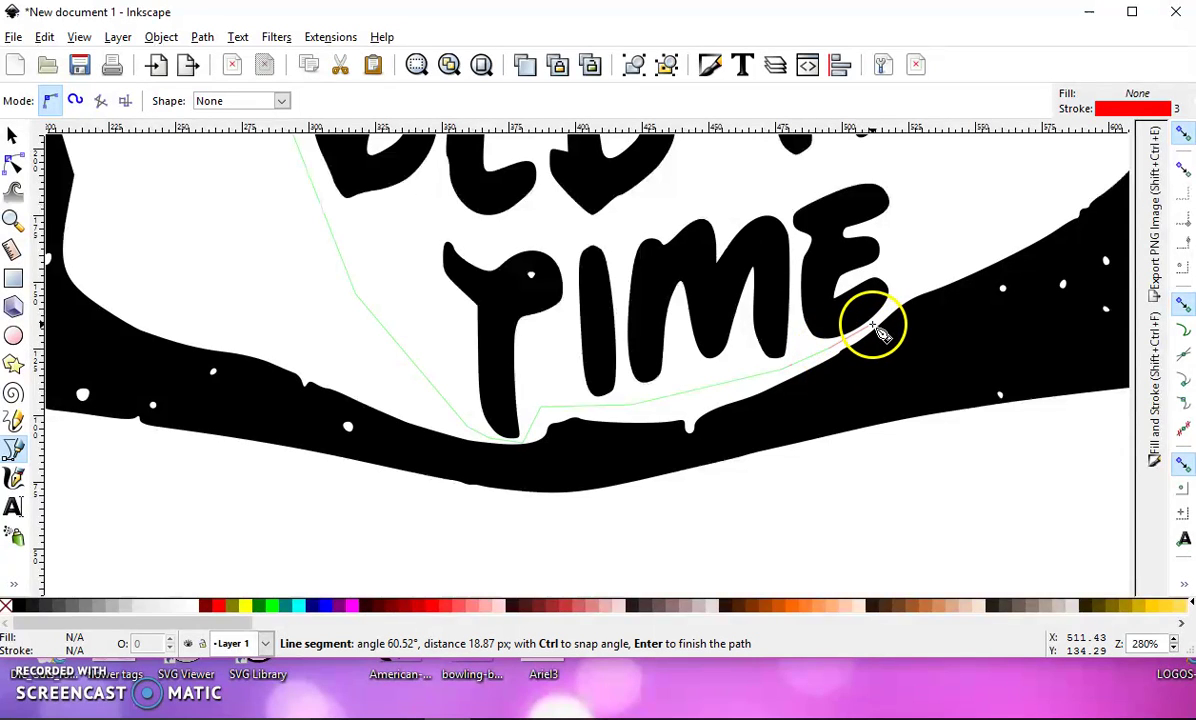
left_click(905, 265)
left_click(976, 198)
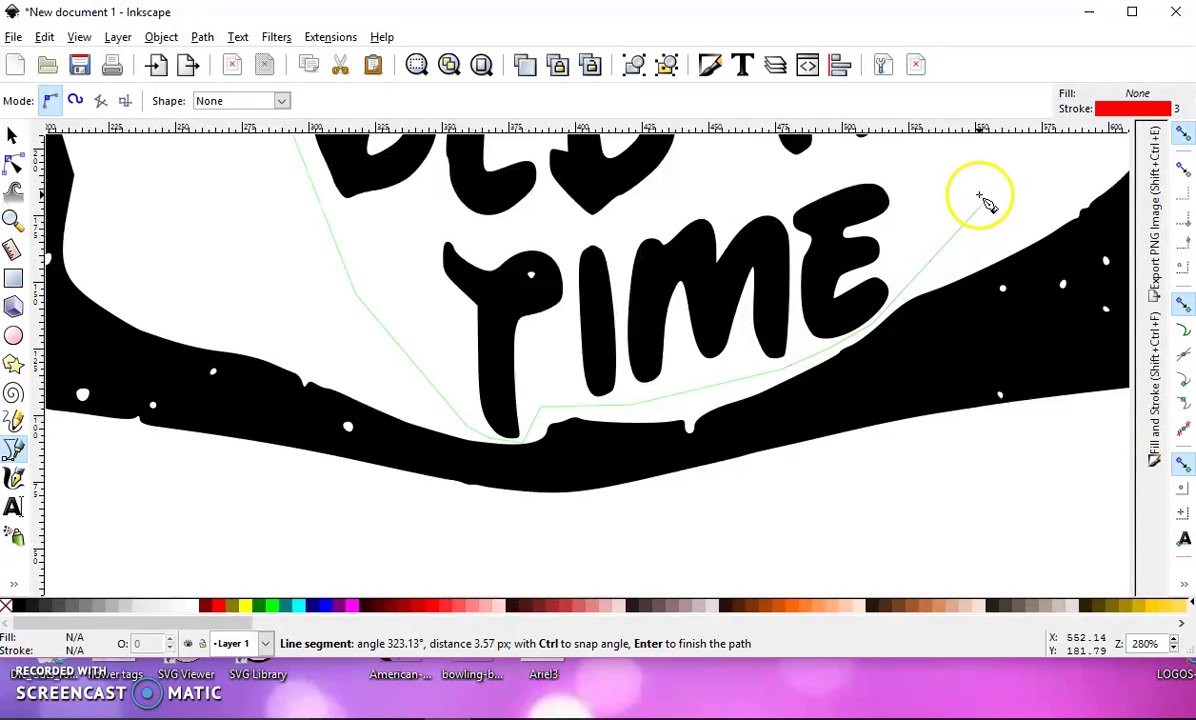
scroll(978, 193, "down", 2)
left_click_drag(975, 190, 630, 480)
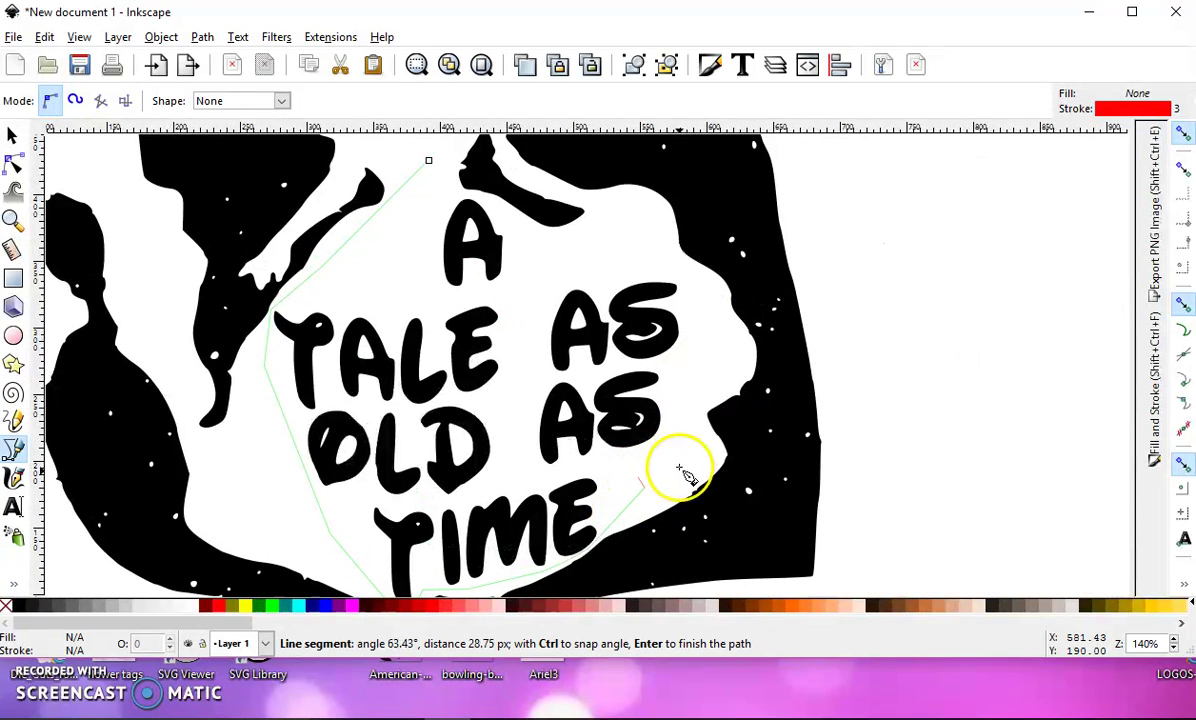
Step: Carry the outline across the top past TALE AS and the A, closing it at the start point
left_click(680, 429)
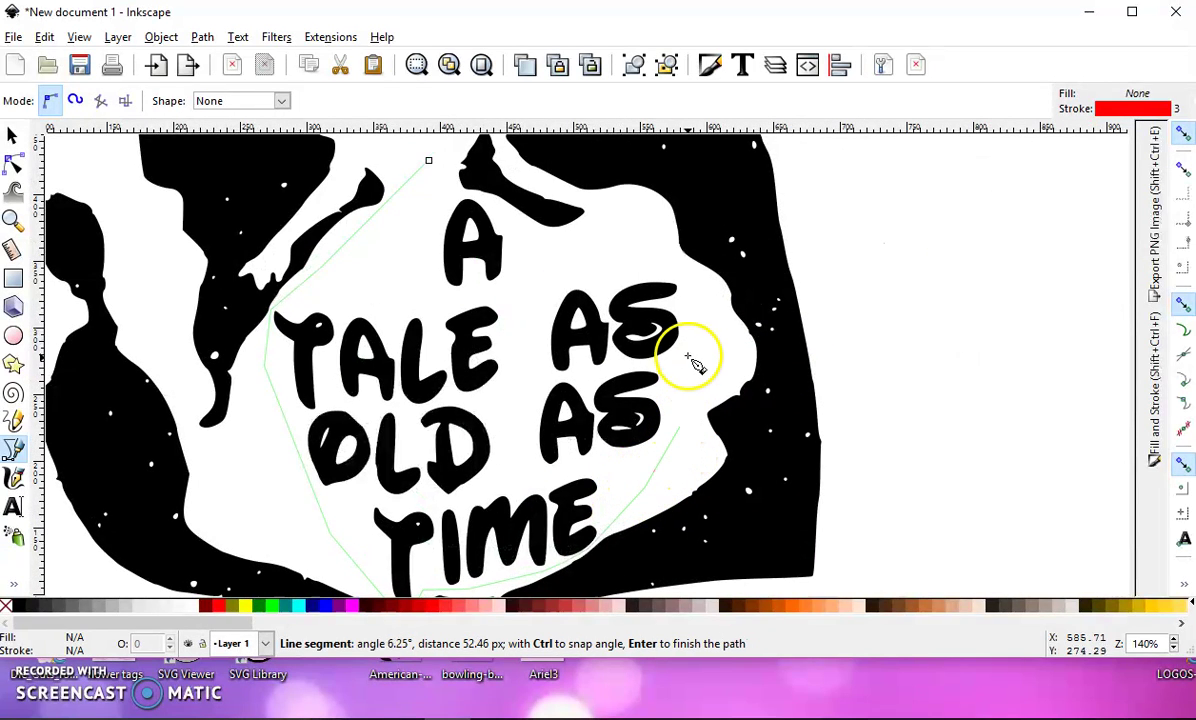
left_click(699, 281)
left_click(607, 245)
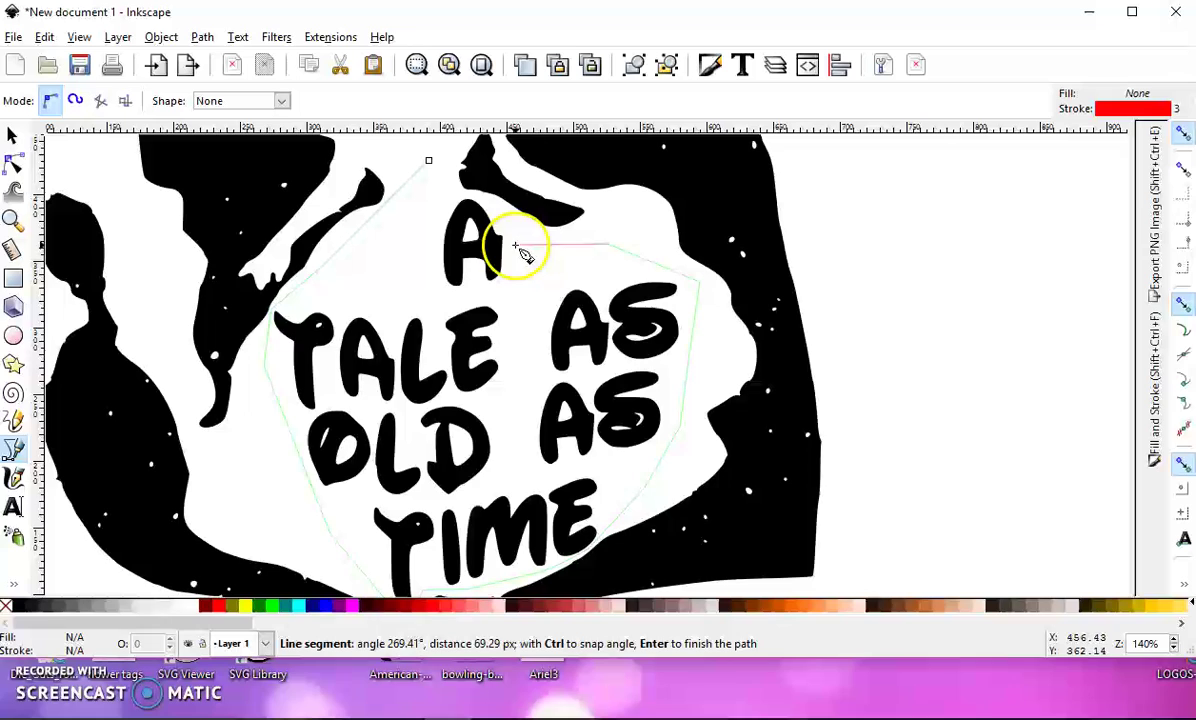
left_click(492, 213)
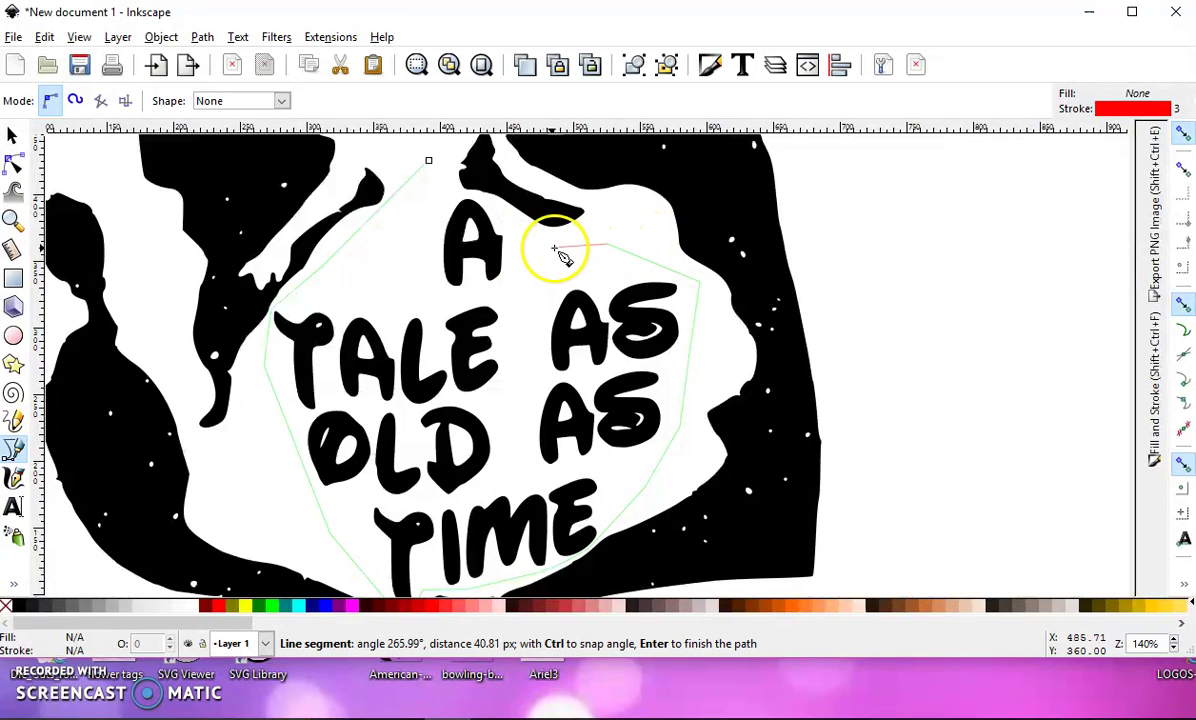
left_click(541, 243)
left_click(491, 208)
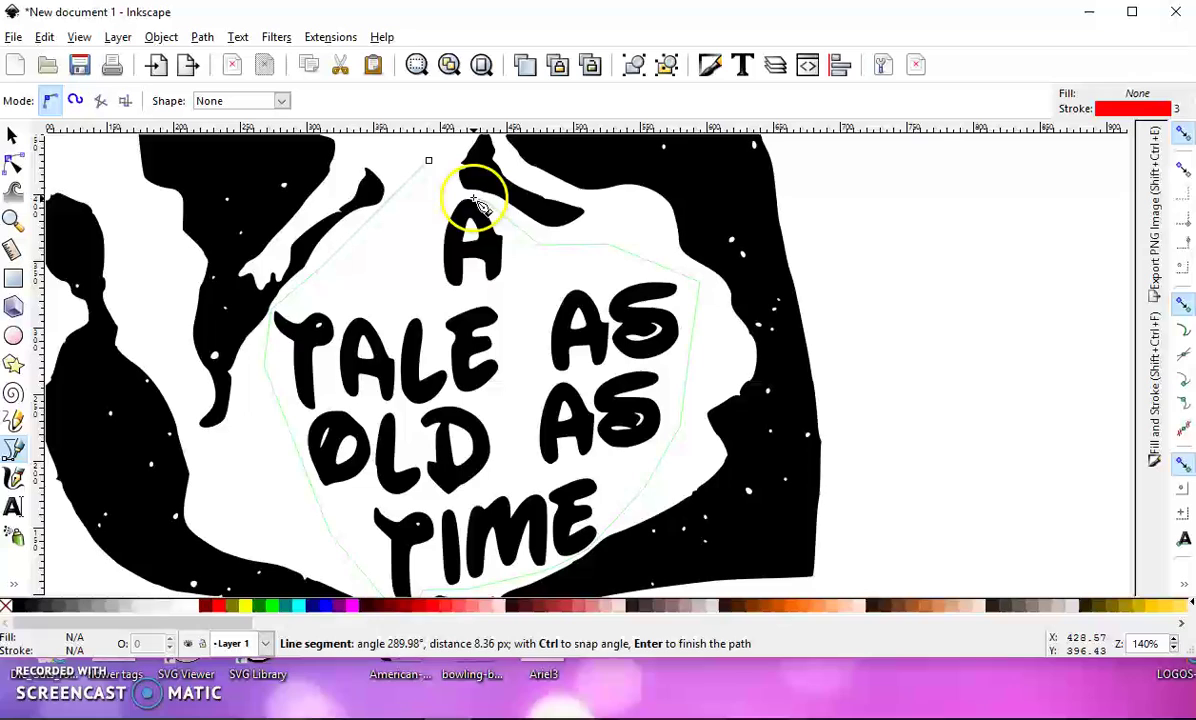
left_click(452, 190)
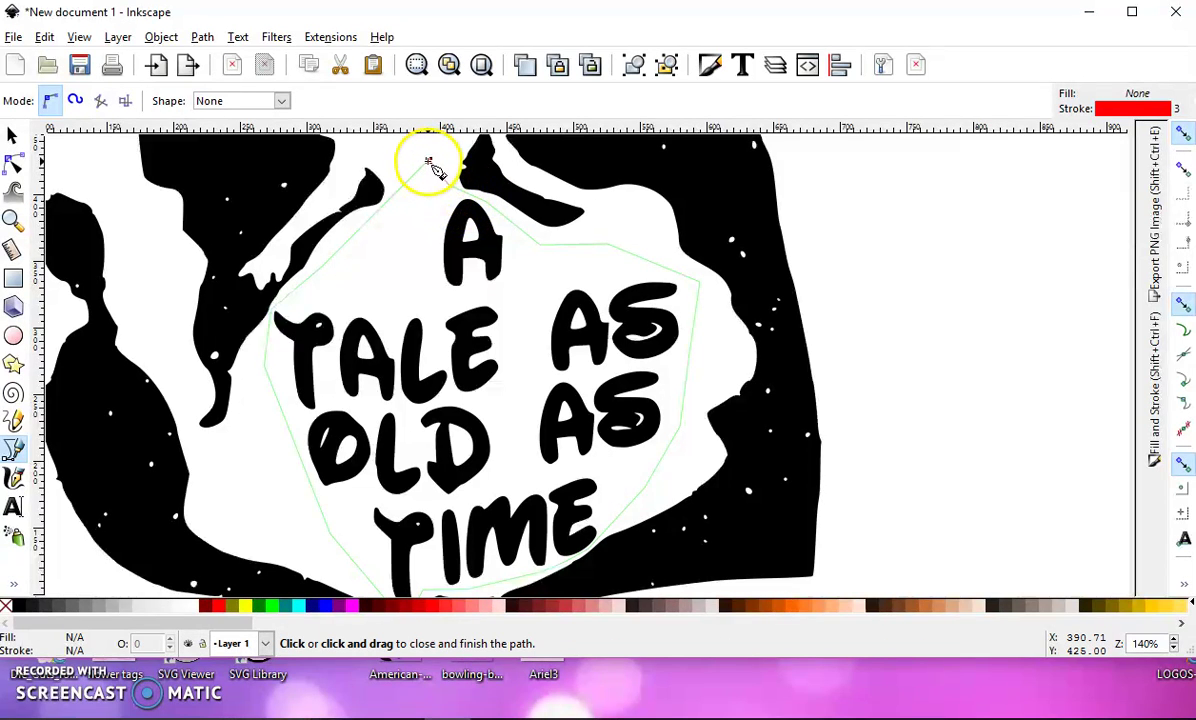
left_click(427, 163)
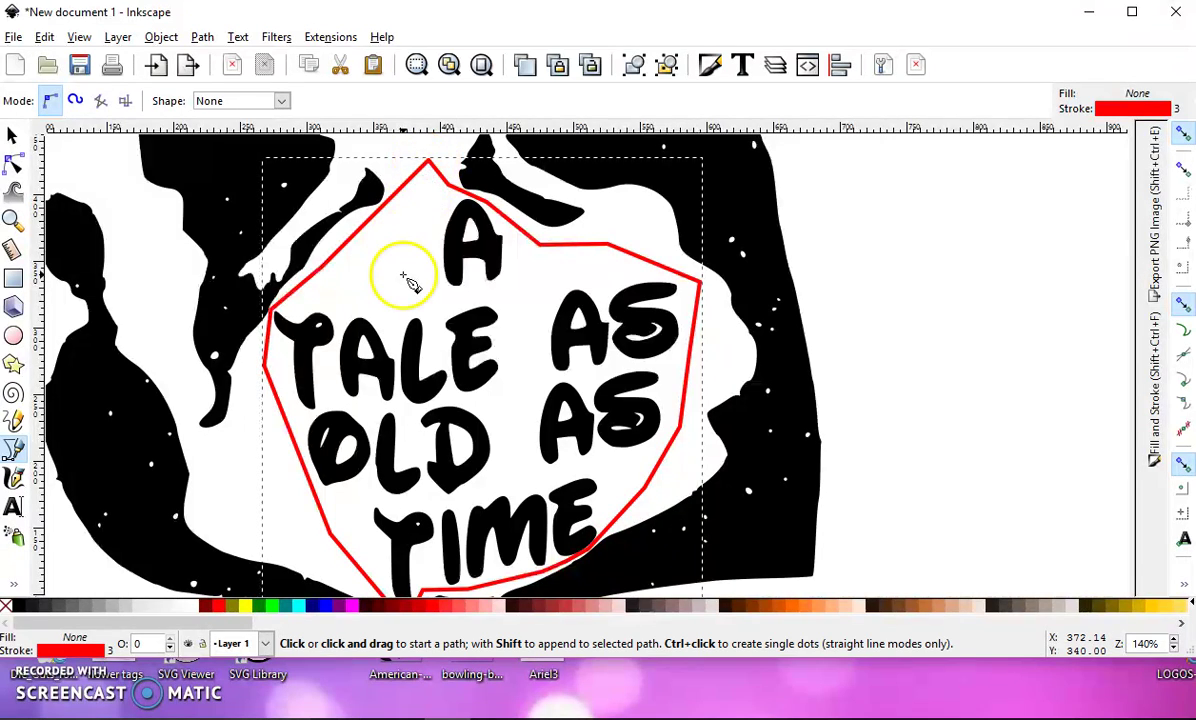
scroll(405, 283, "down", 3)
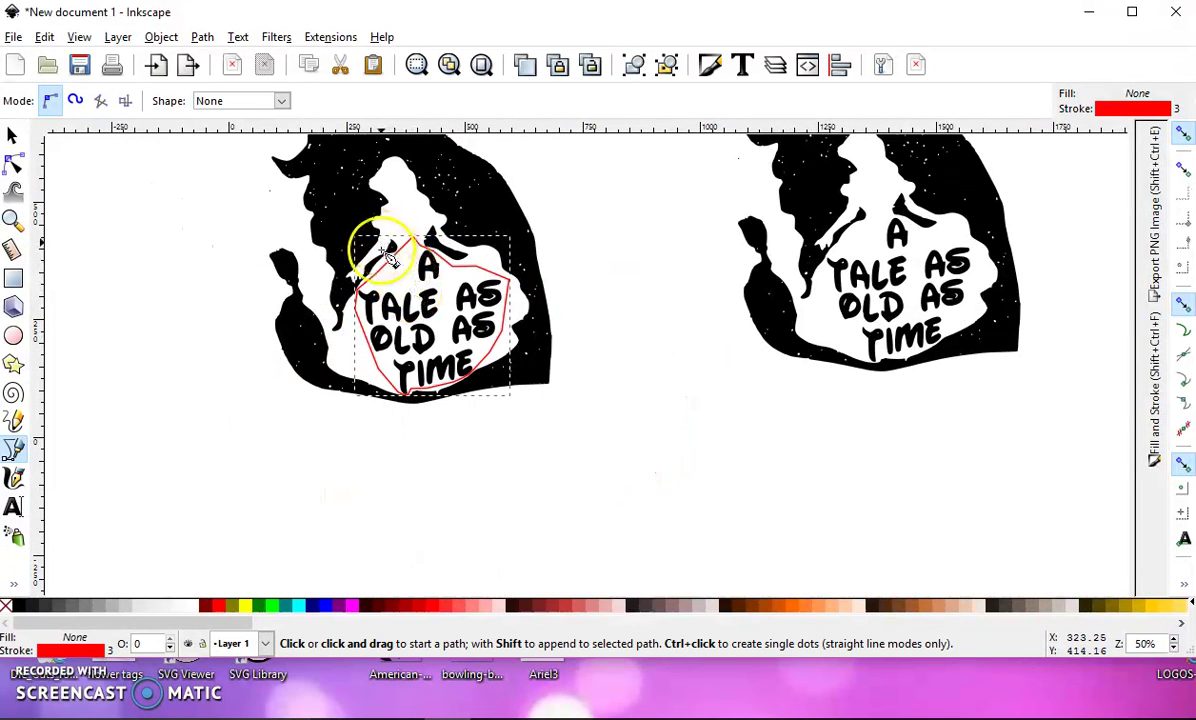
Step: Intersect the outline with the left silhouette to cut out the lettering path, then move it aside
left_click(12, 135)
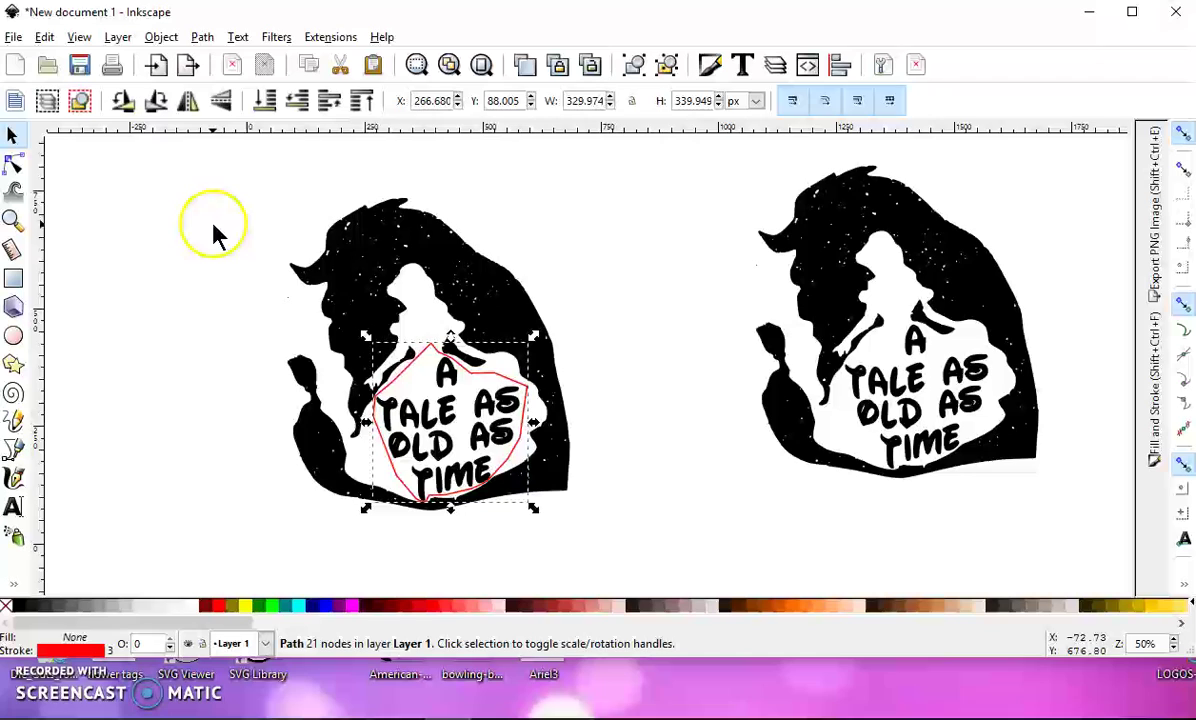
left_click_drag(208, 162, 641, 582)
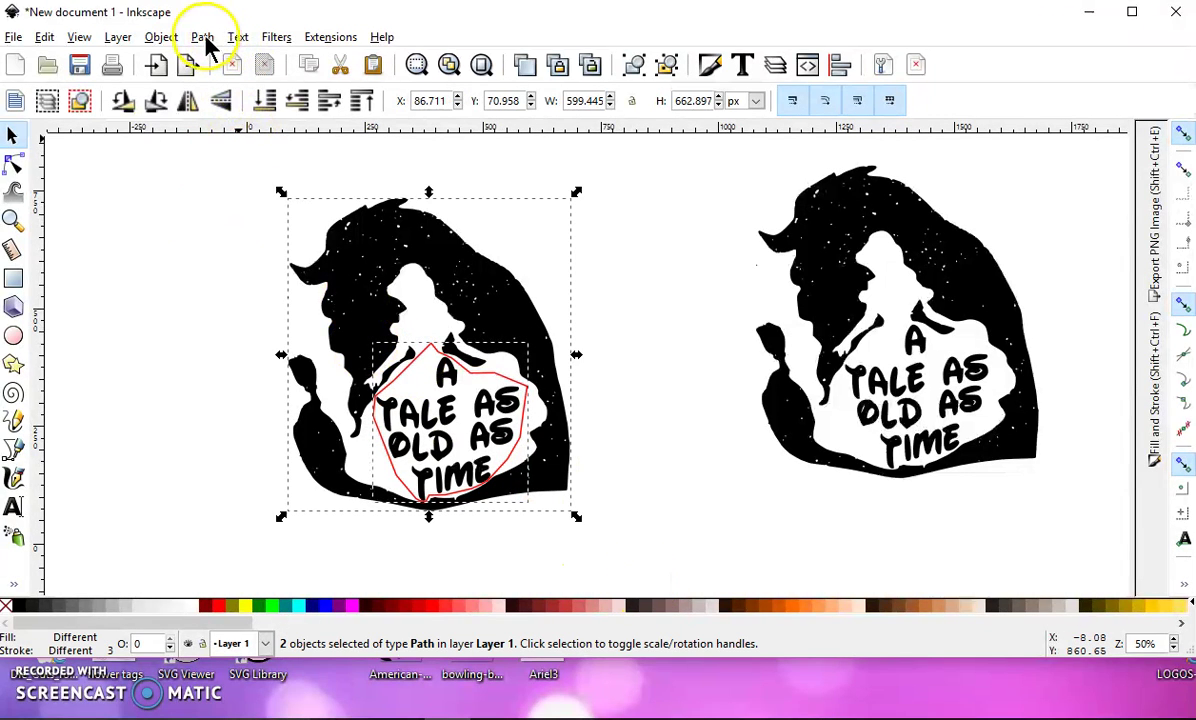
left_click(203, 40)
left_click(232, 187)
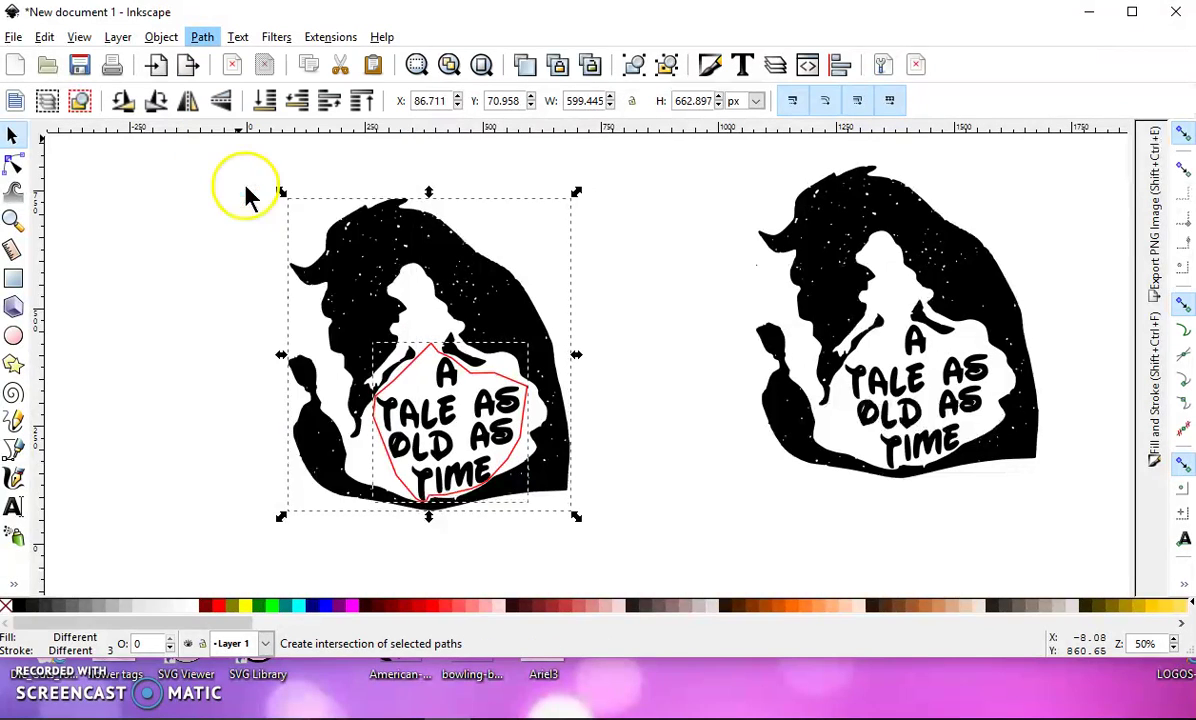
left_click_drag(451, 459, 513, 361)
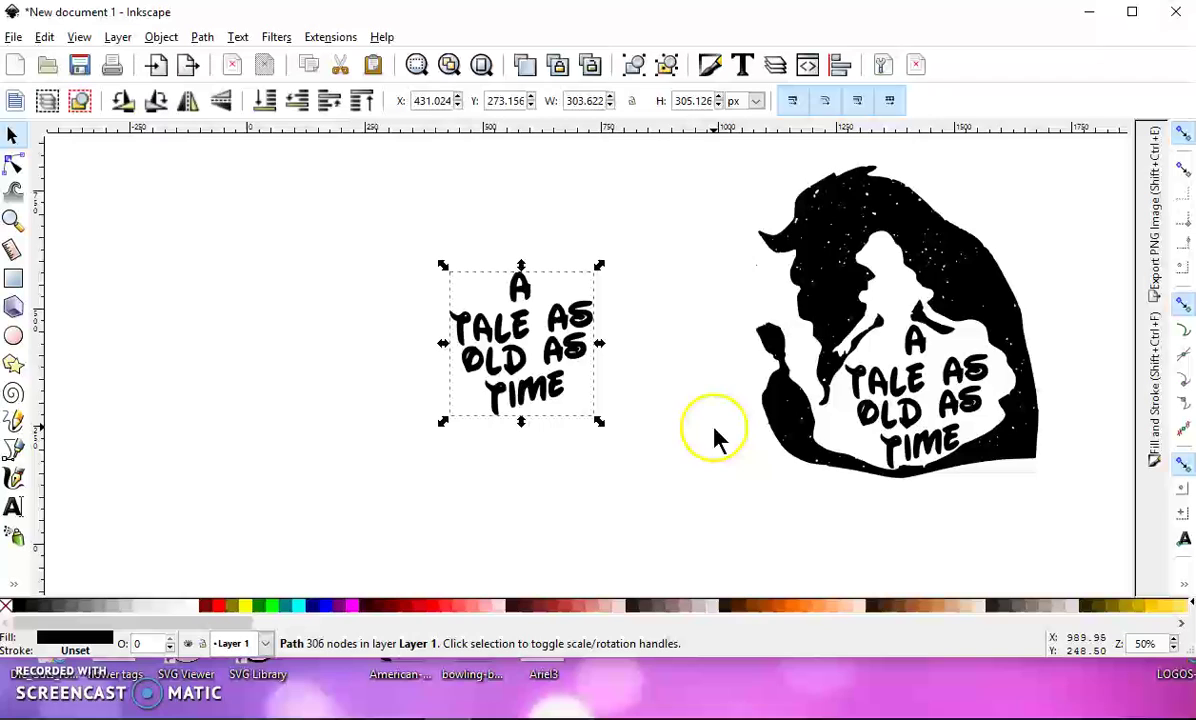
Step: Break the second silhouette copy apart into separate pieces
left_click_drag(777, 422, 365, 450)
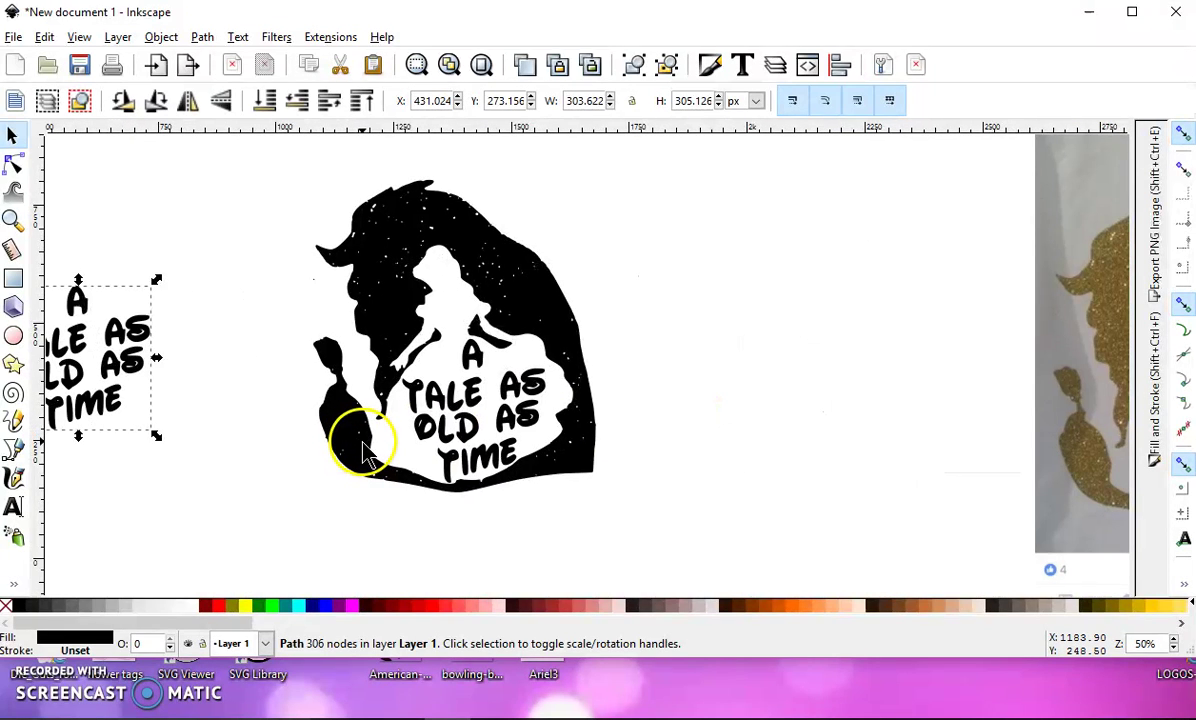
left_click(409, 252)
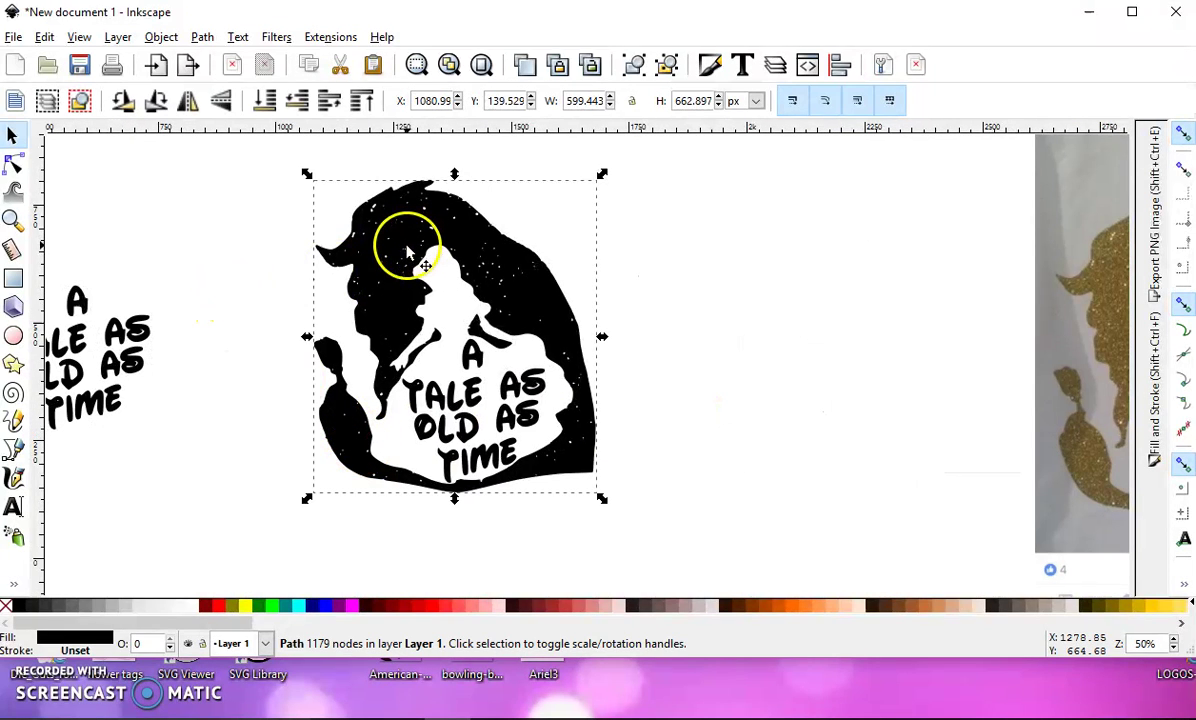
left_click(203, 38)
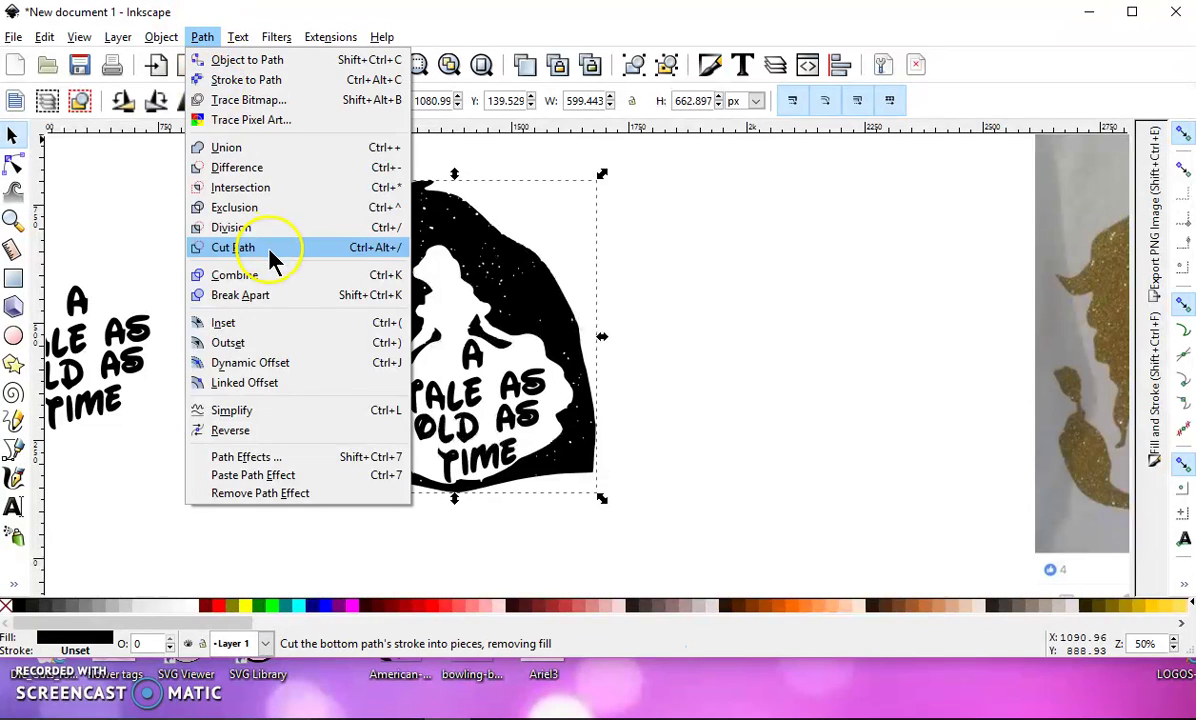
left_click(265, 297)
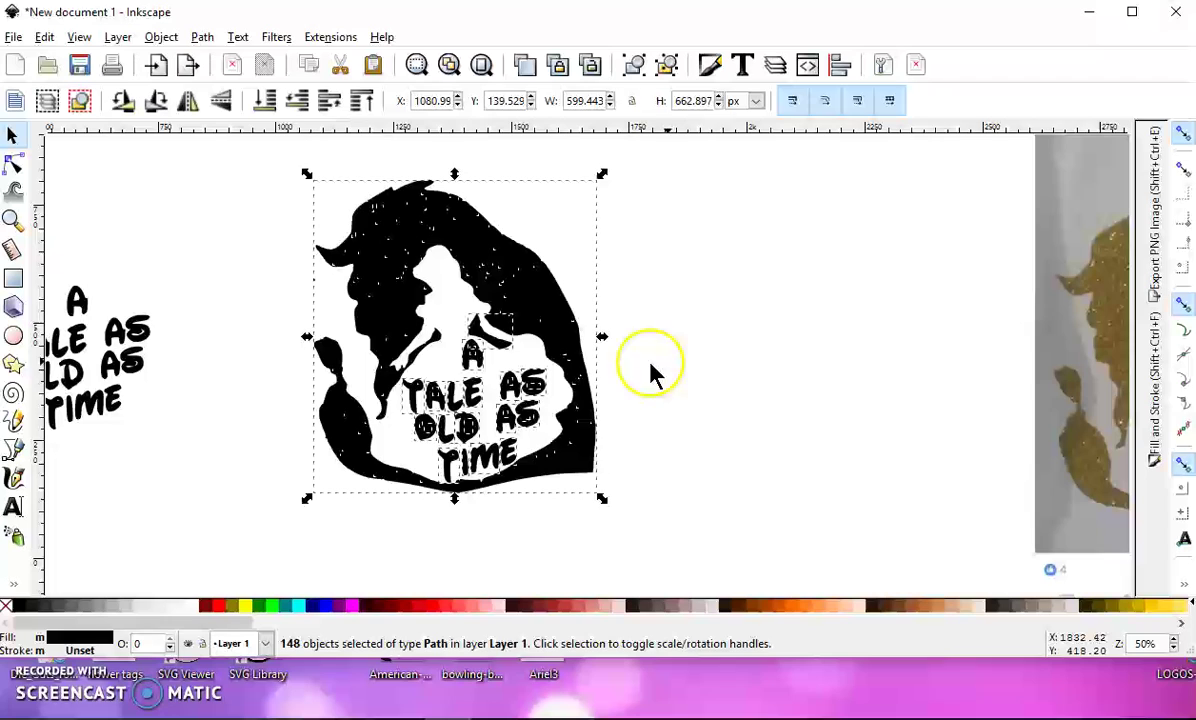
Step: Delete the leftover lettering and white specks, then move the main silhouette back into place
left_click(675, 360)
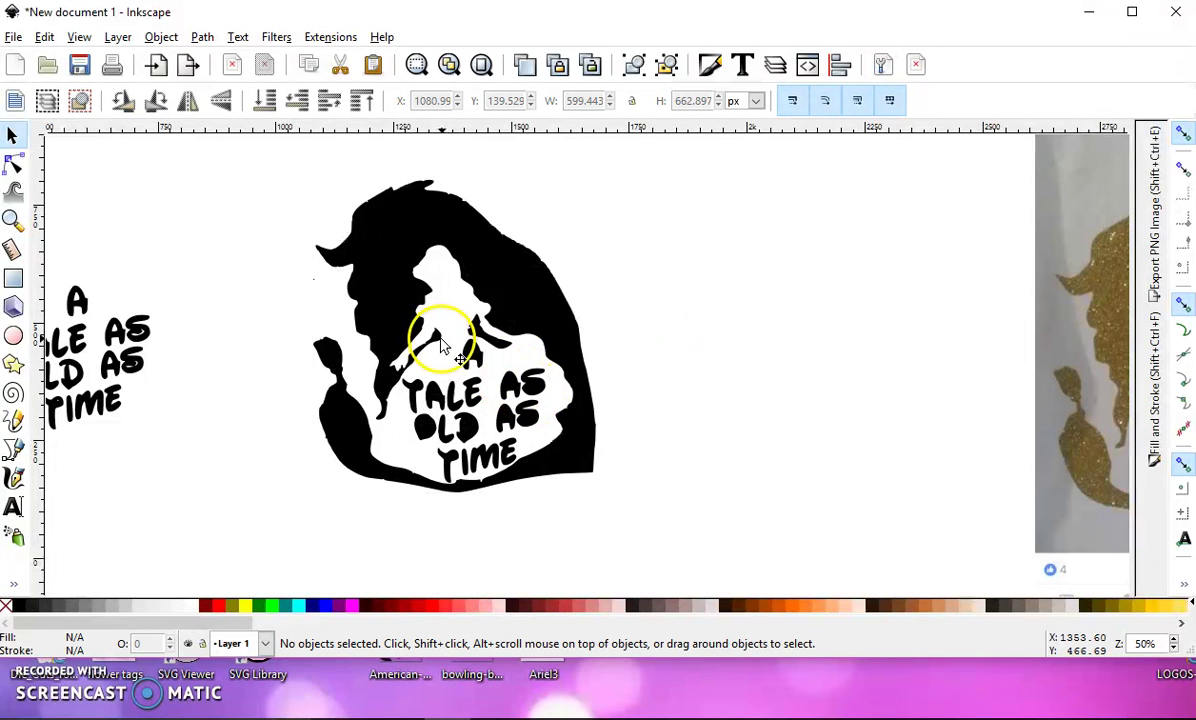
left_click_drag(448, 345, 815, 343)
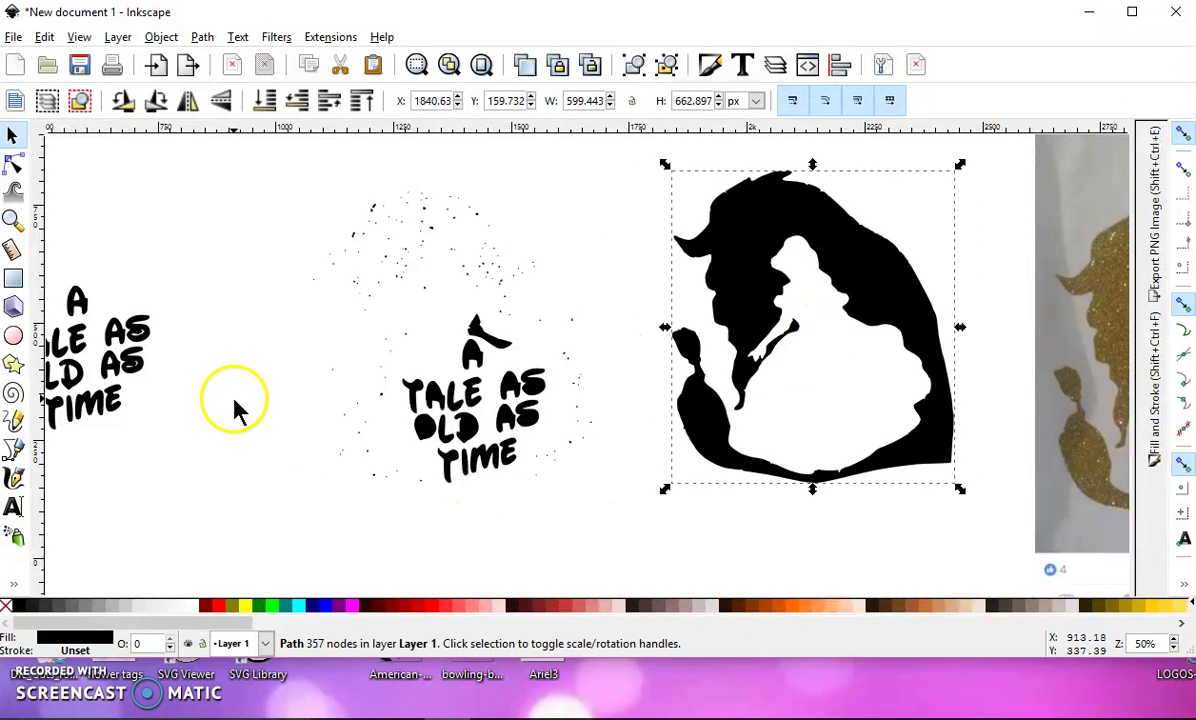
left_click_drag(201, 153, 603, 513)
key("Delete")
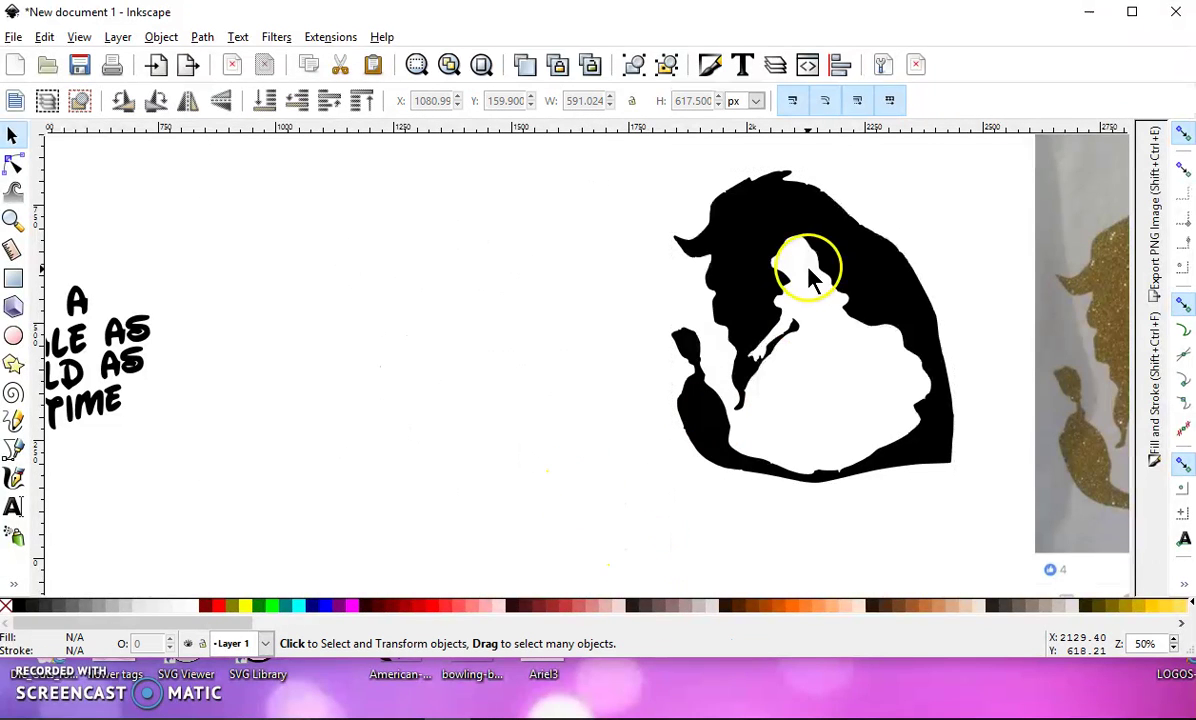
left_click_drag(774, 248, 371, 270)
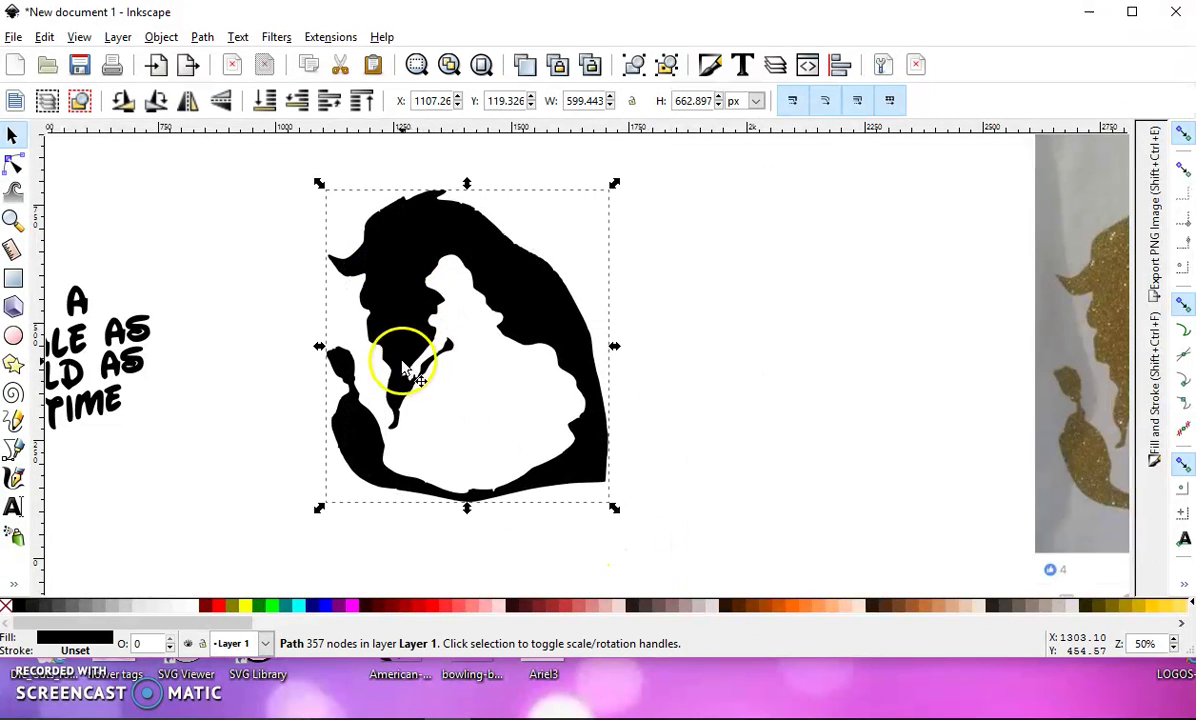
Step: Combine and union the silhouette's pieces into one solid path, then shift it up and right
left_click(202, 38)
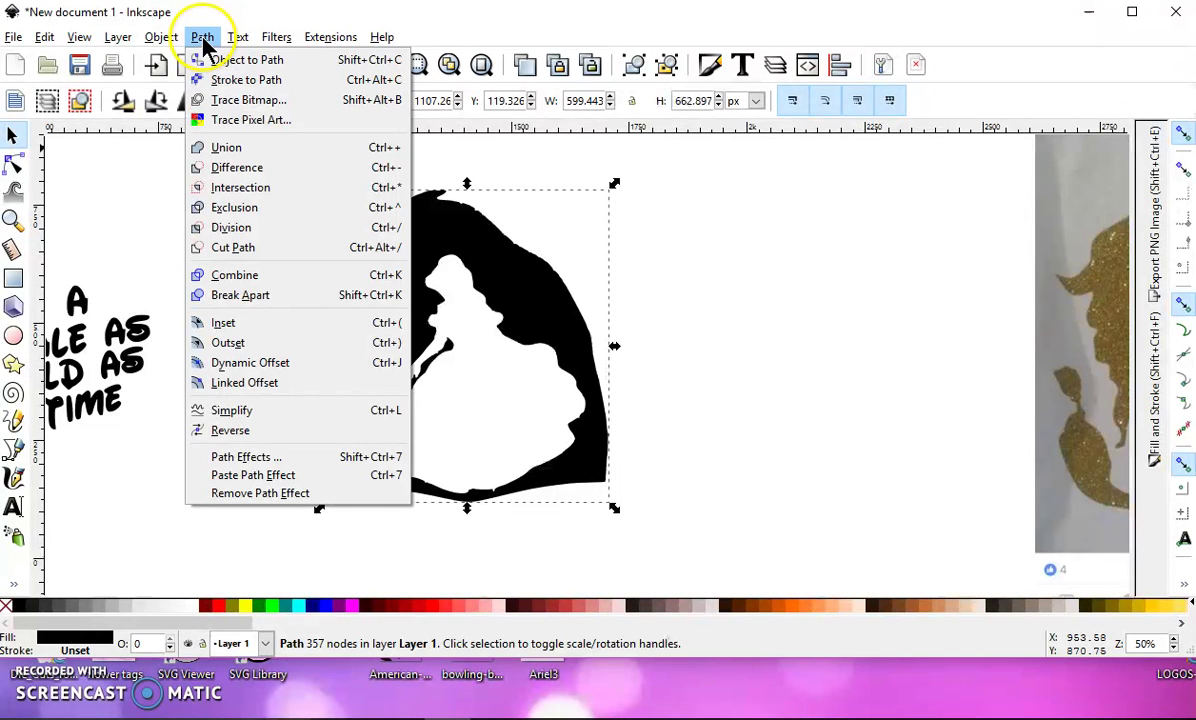
left_click(262, 294)
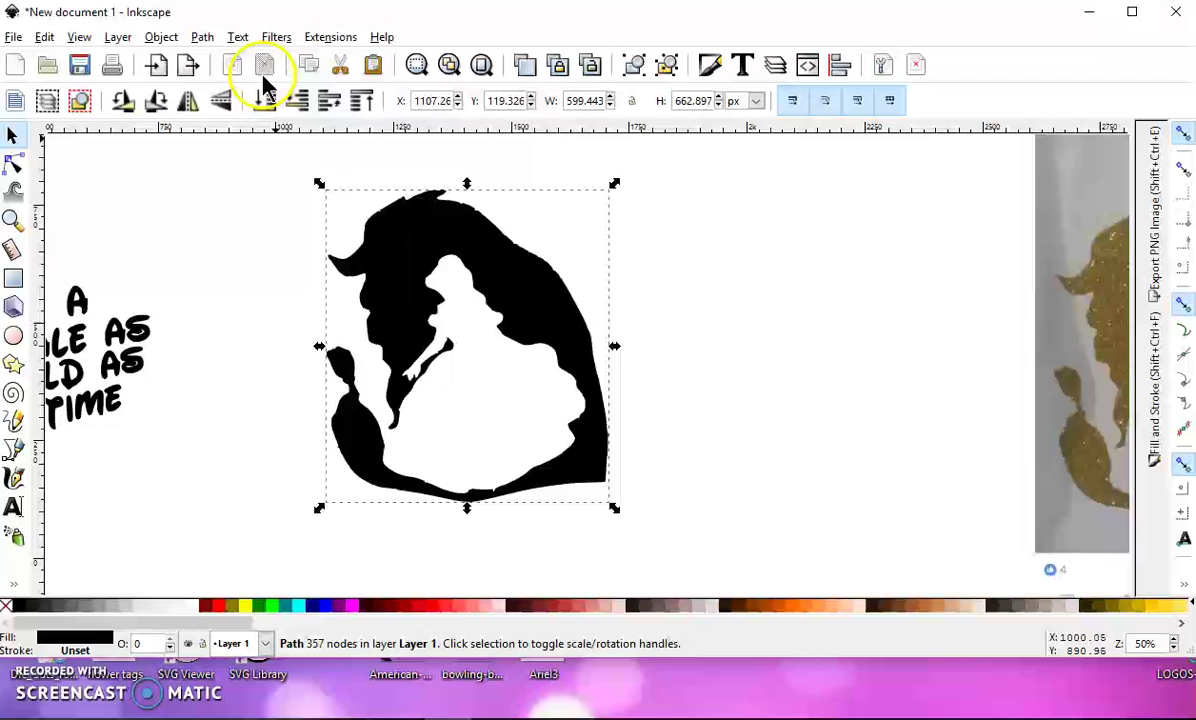
left_click(203, 38)
left_click(240, 148)
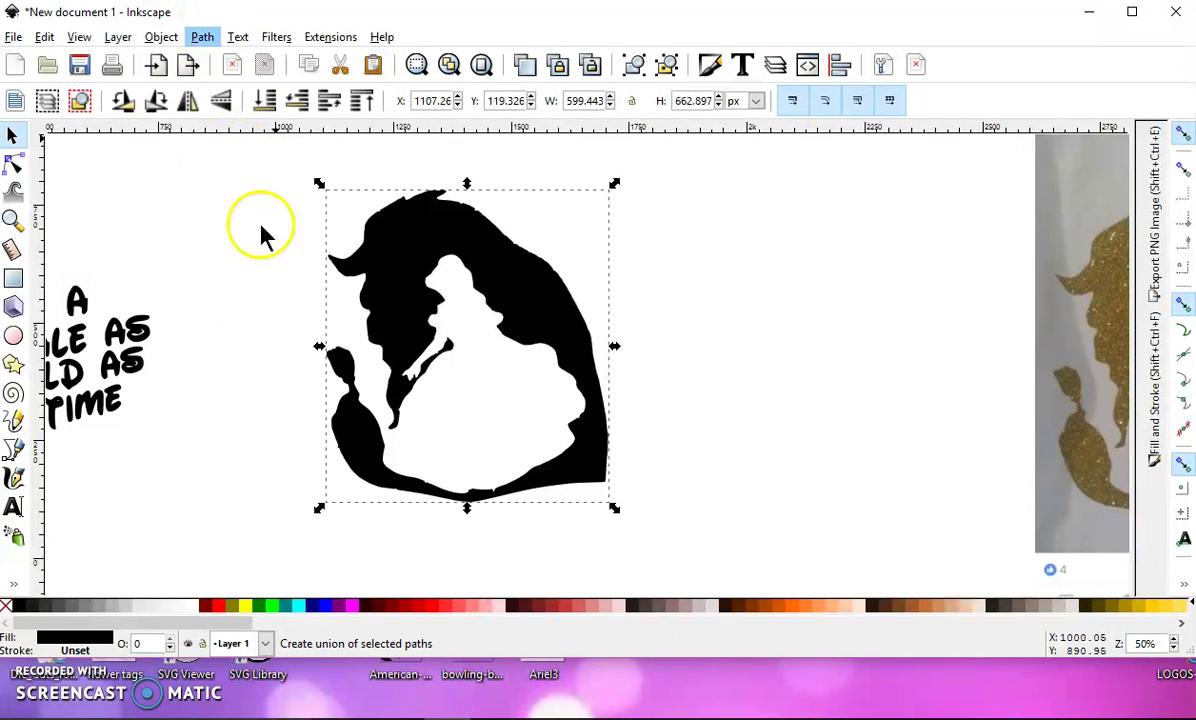
left_click_drag(380, 290, 452, 270)
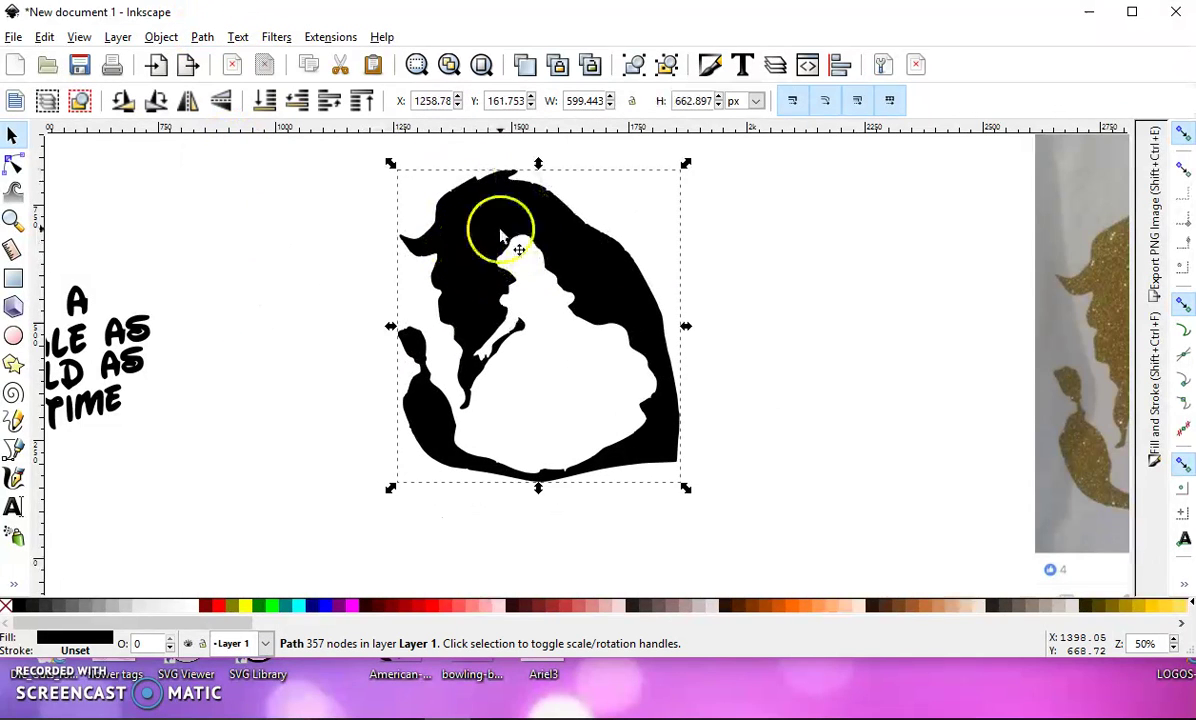
scroll(537, 250, "up", 4)
scroll(494, 211, "down", 4)
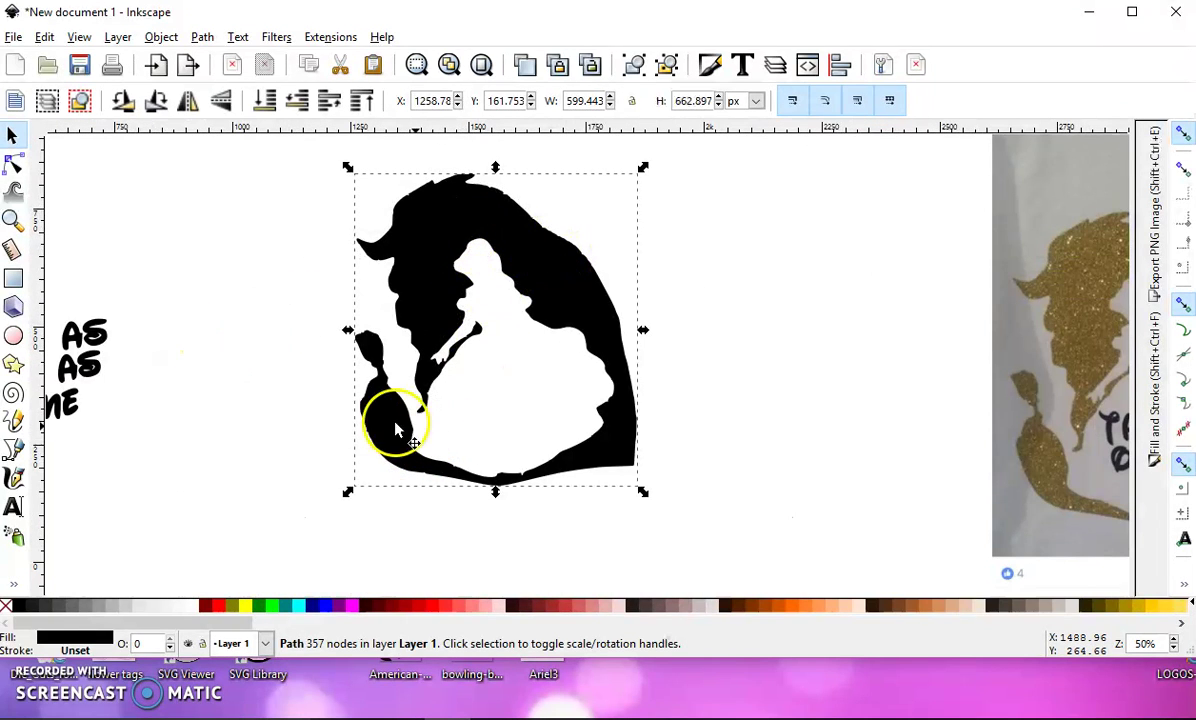
scroll(395, 420, "down", 1)
Step: Place the lettering in the silhouette's white area, delete the reference photo, and select both paths
left_click(177, 372)
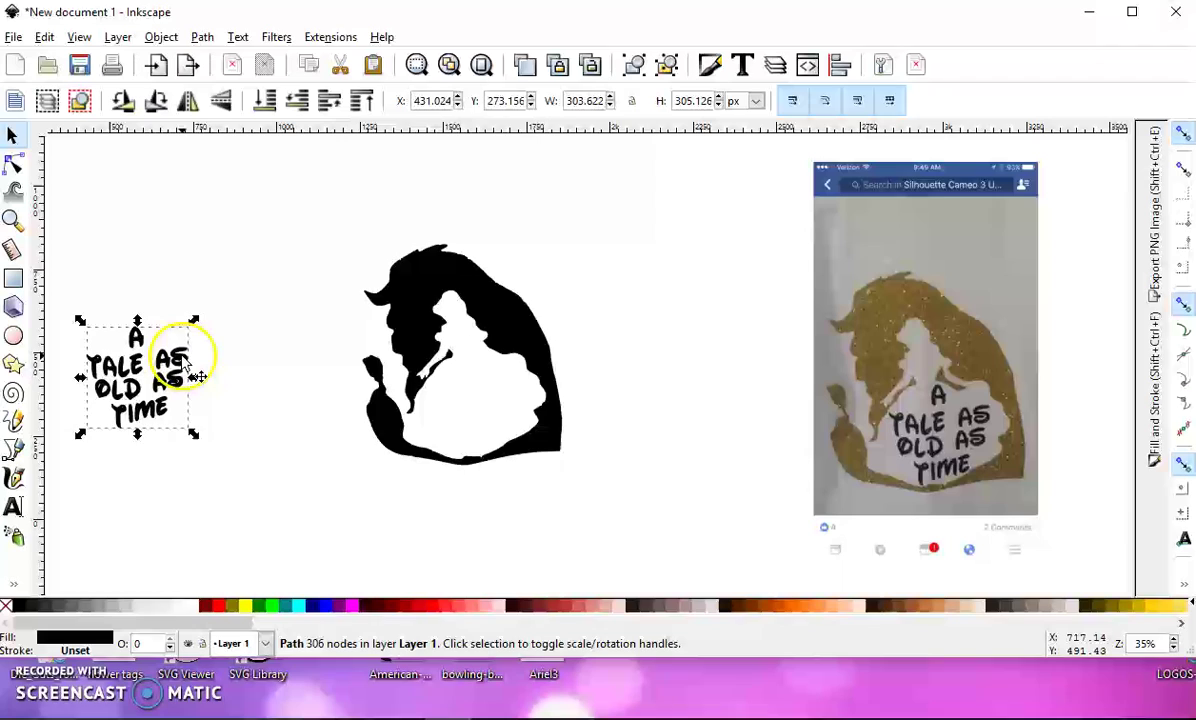
left_click_drag(194, 373, 530, 394)
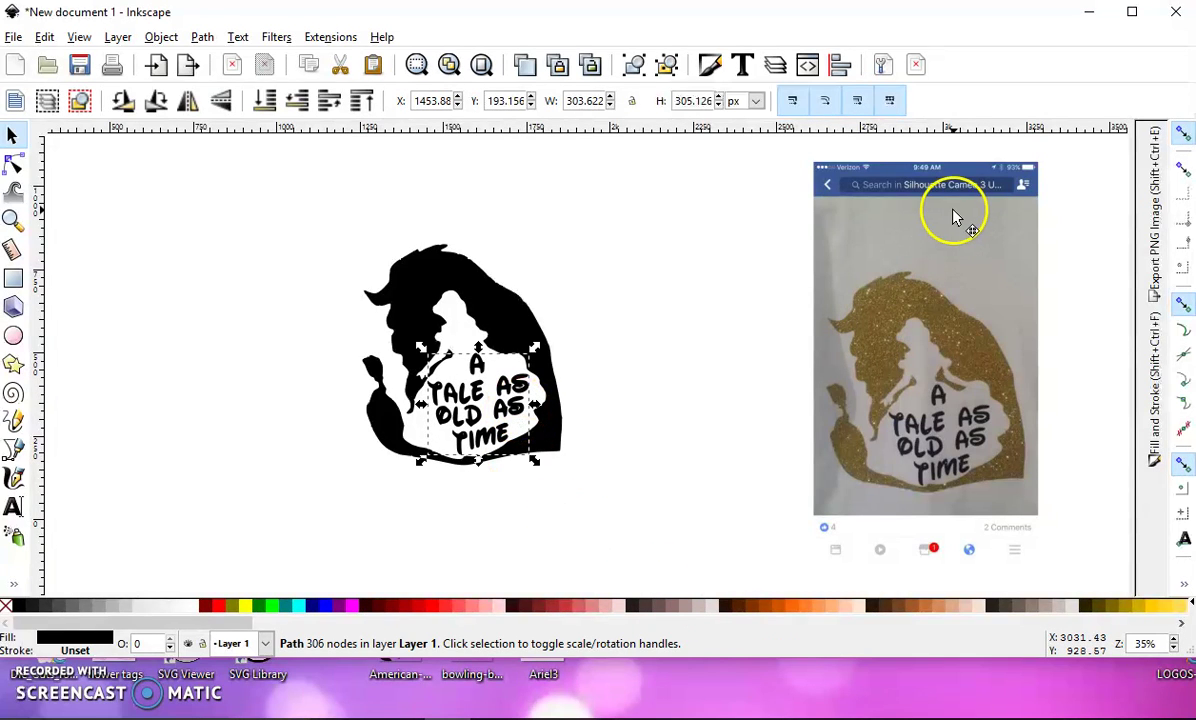
left_click(936, 232)
key("Delete")
left_click_drag(290, 192, 672, 524)
Step: Group the silhouette with its lettering and save the drawing as Plain SVG (*.svg)
left_click(630, 66)
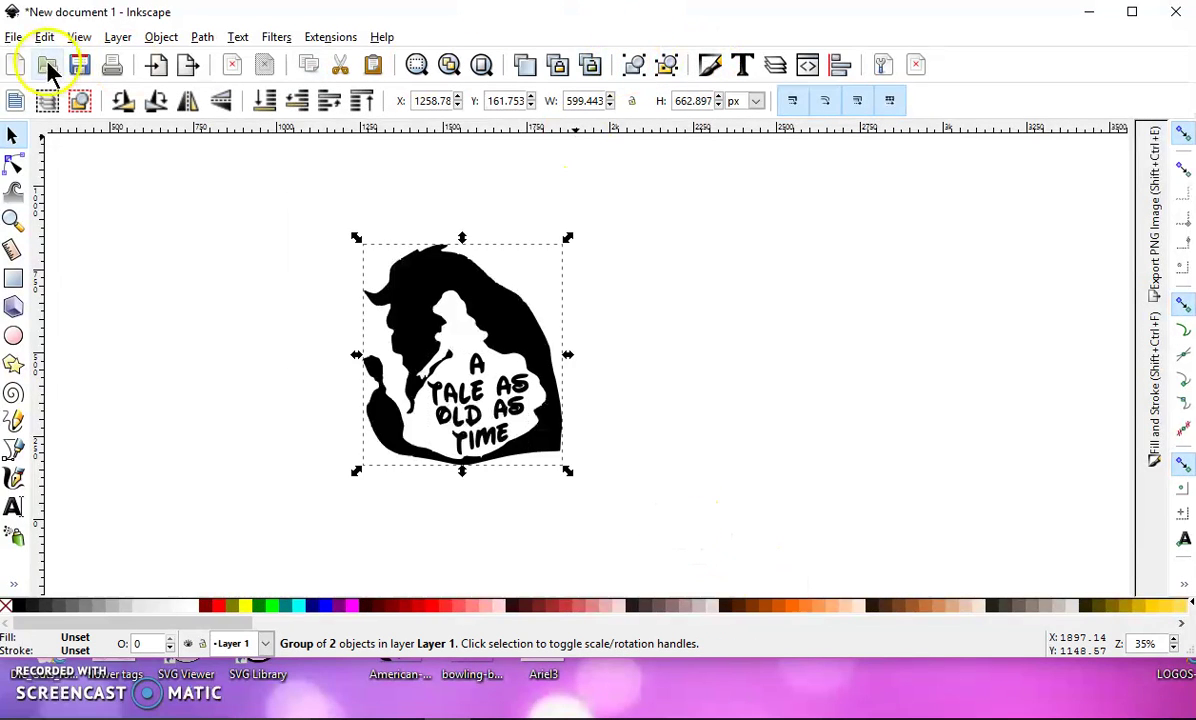
left_click(14, 38)
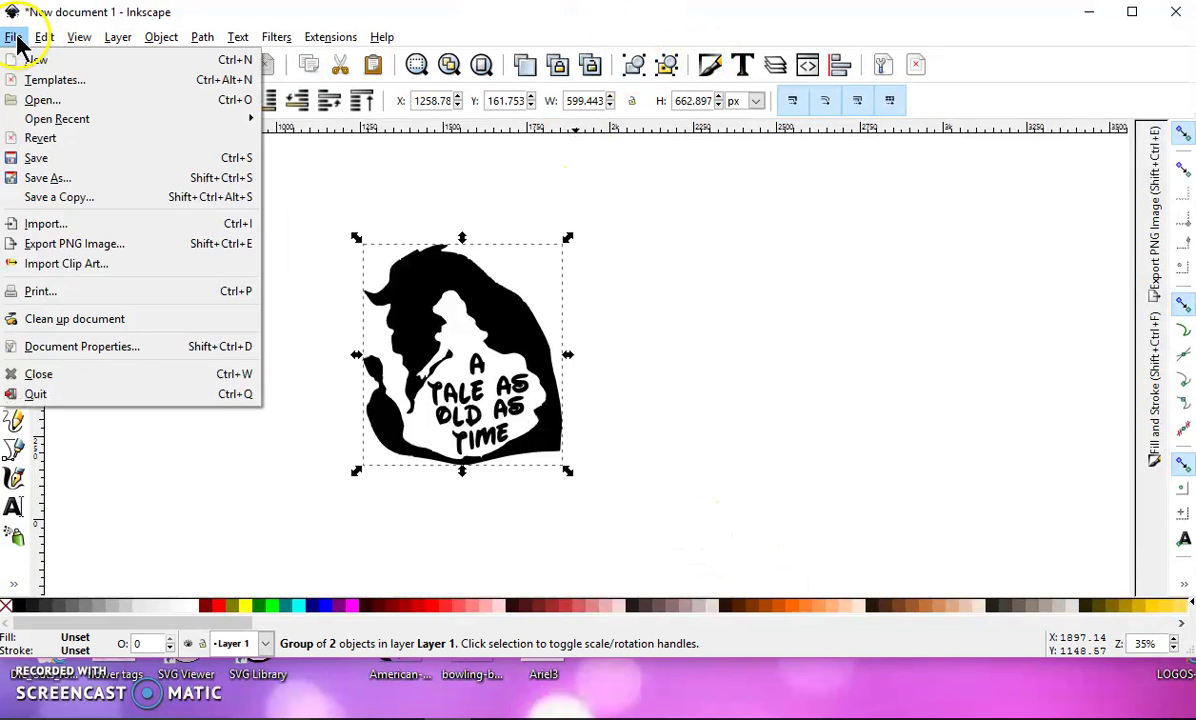
left_click(58, 181)
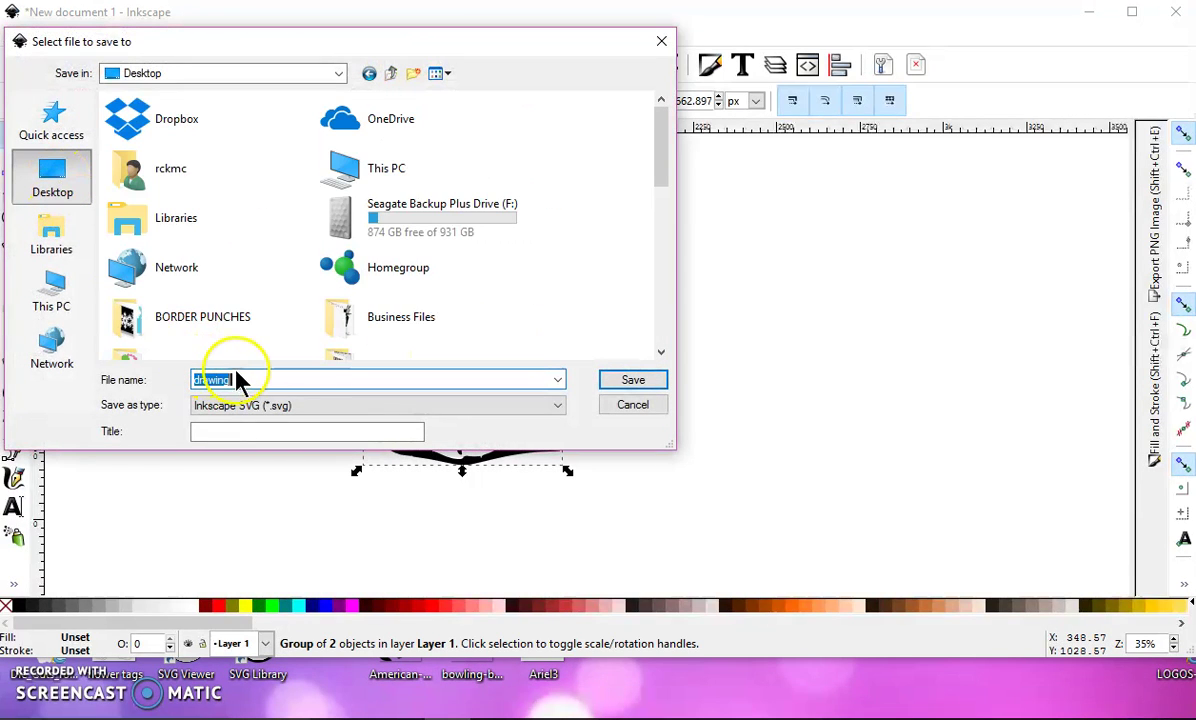
left_click(270, 406)
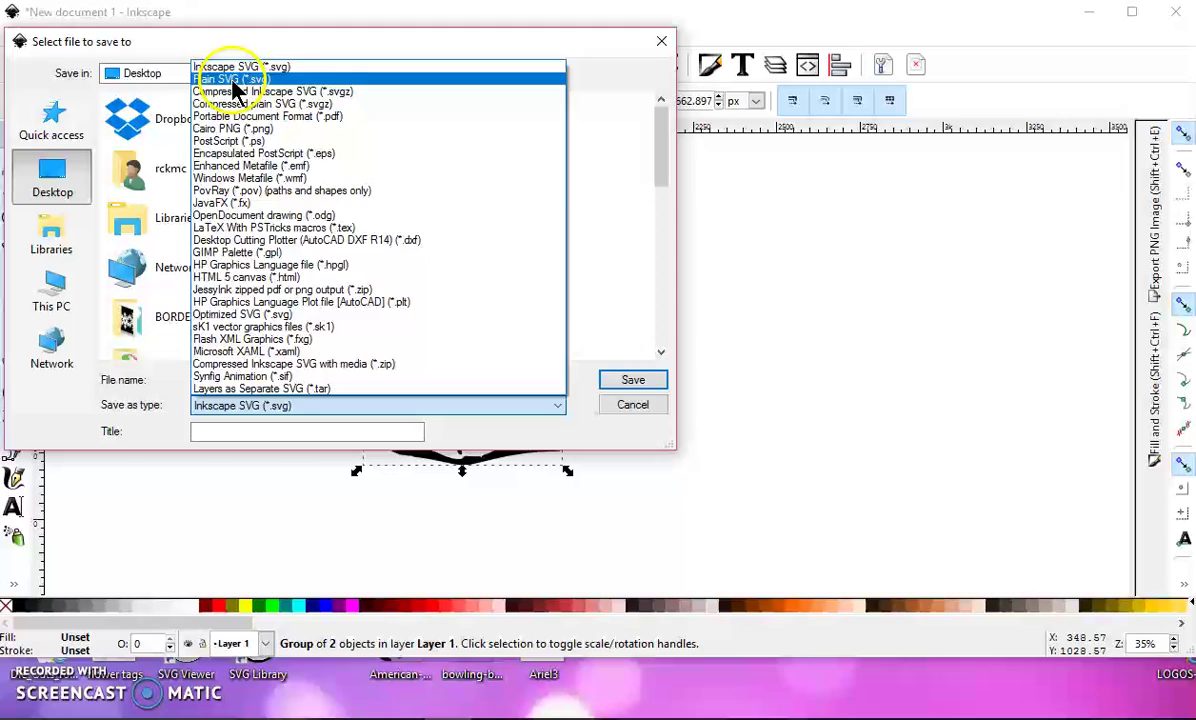
left_click(300, 79)
left_click(632, 405)
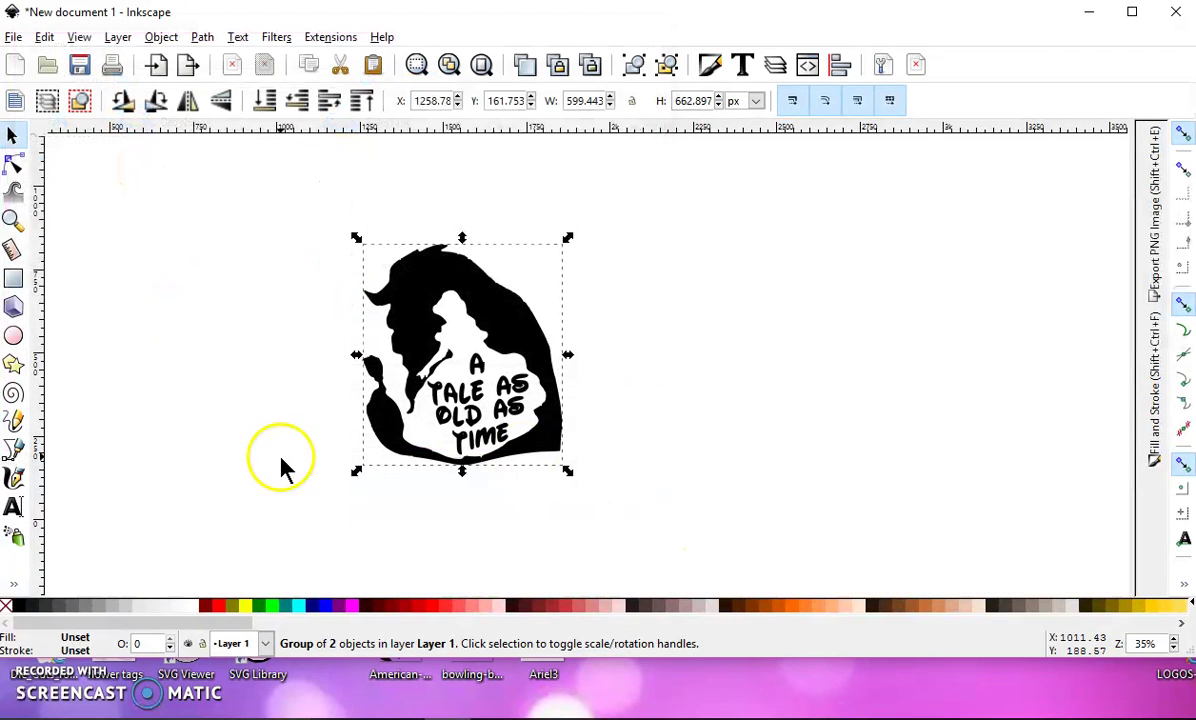
left_click(262, 476)
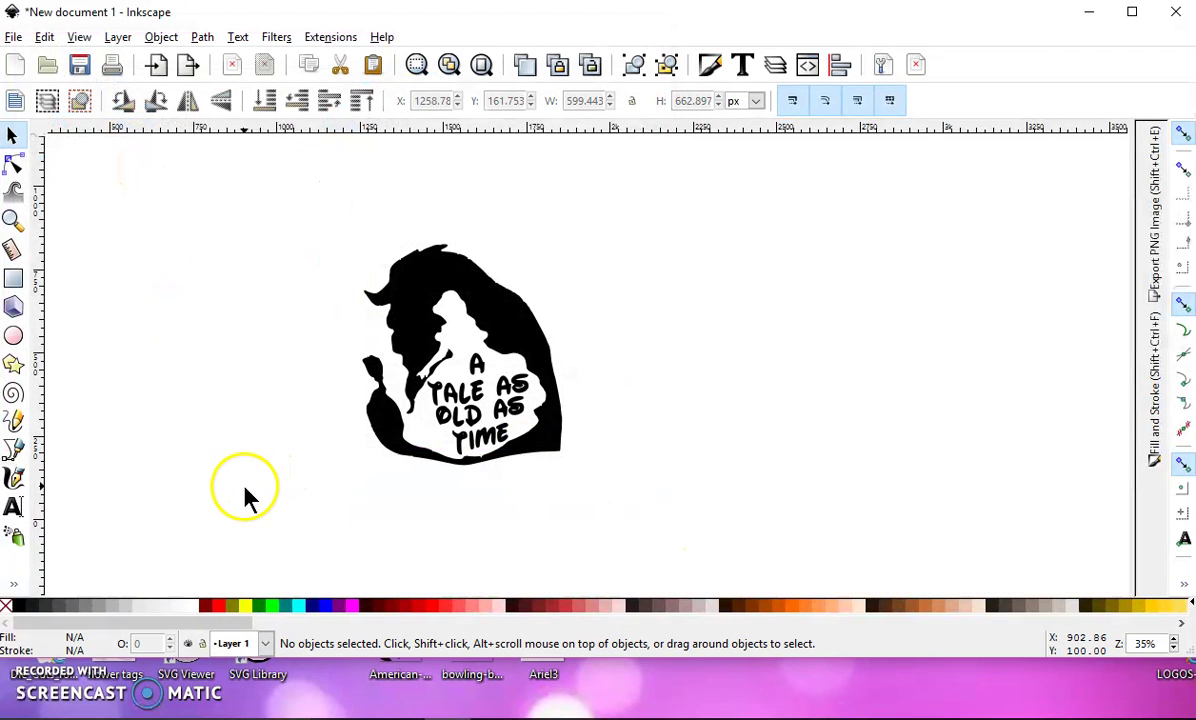